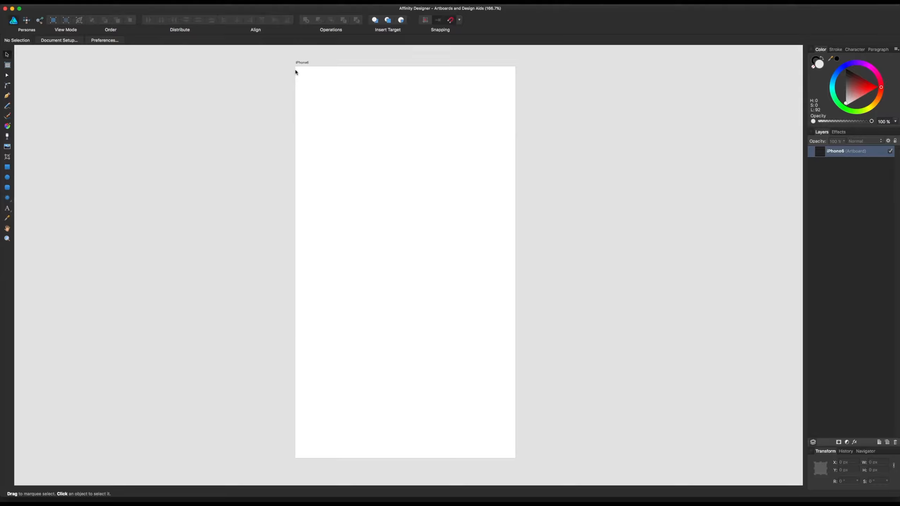
Select the iPhone6 artboard by its name label and clear the selection again
left_click(302, 62)
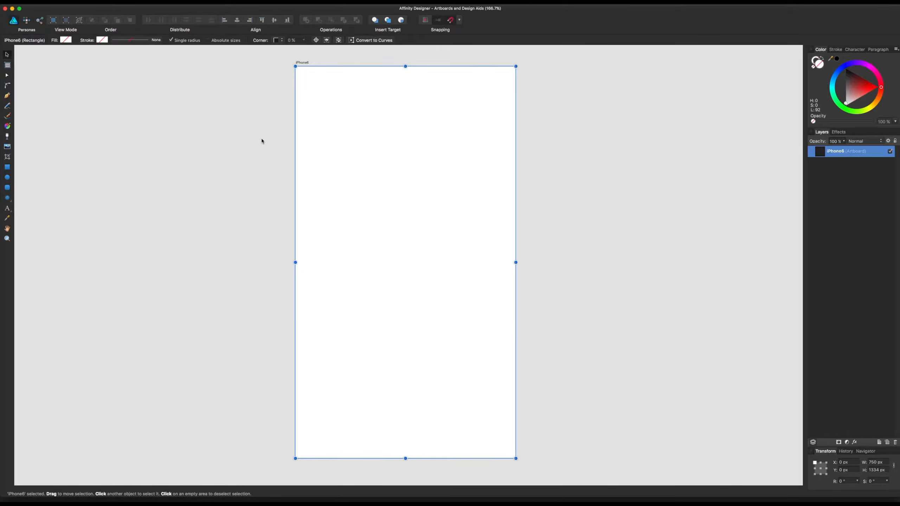
left_click(275, 121)
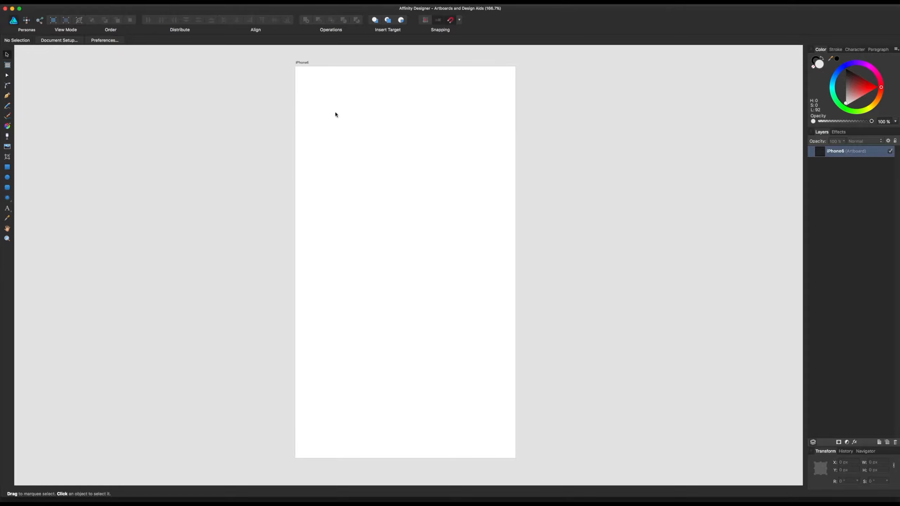
left_click(307, 65)
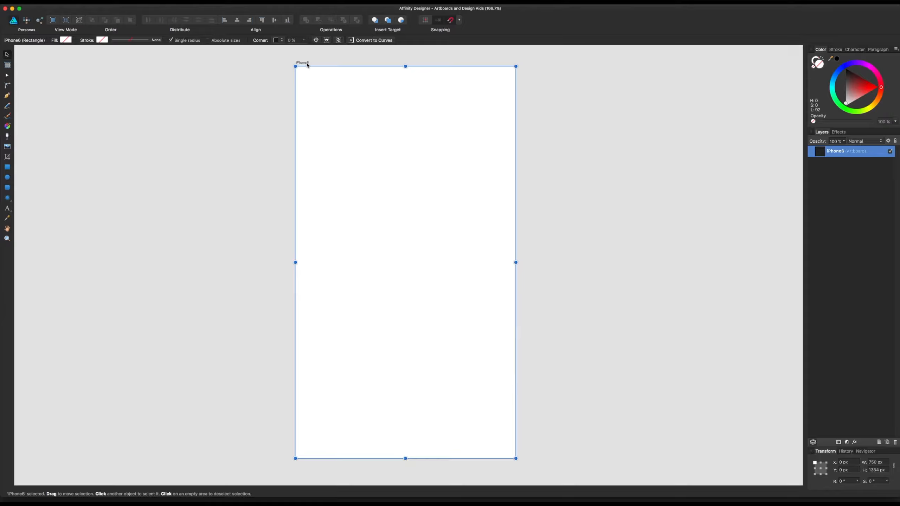
left_click(289, 155)
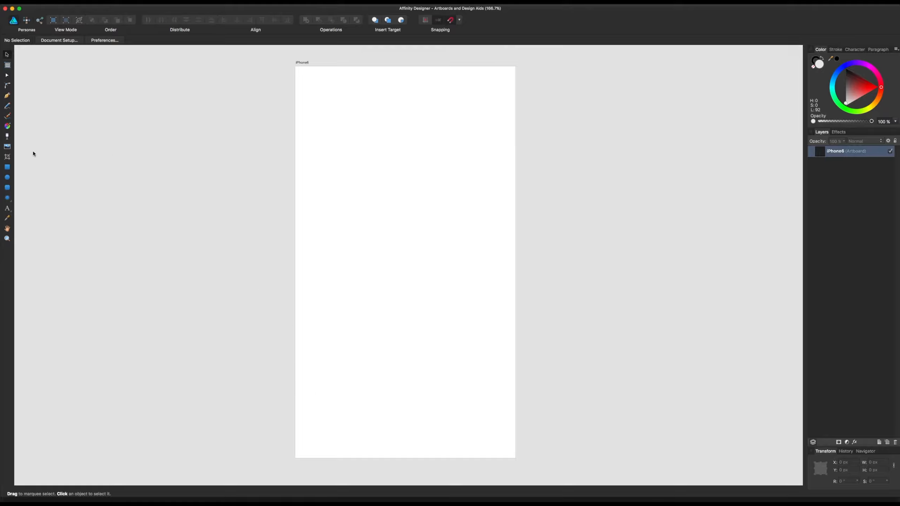
Draw a rectangle about 196 by 197 px in the artboard's lower-left area and shift it slightly right
left_click(7, 167)
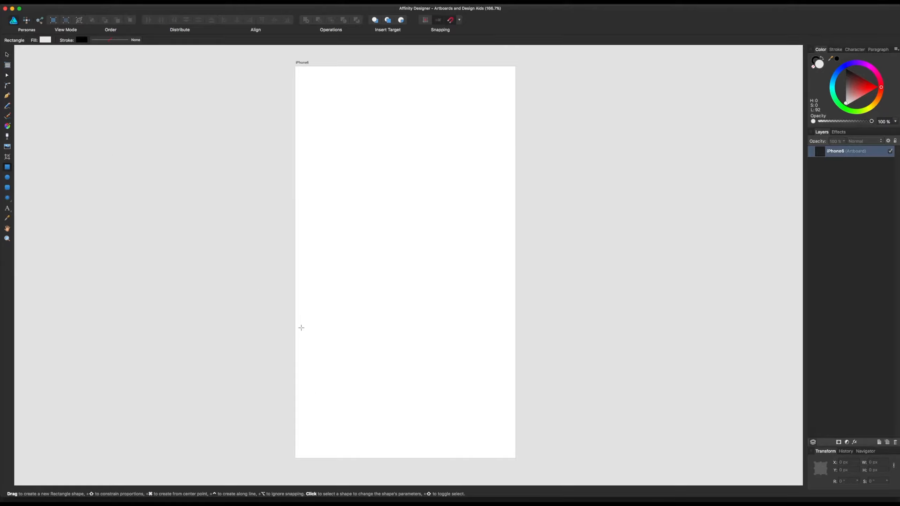
left_click_drag(301, 328, 358, 386)
key("v")
left_click_drag(314, 362, 318, 362)
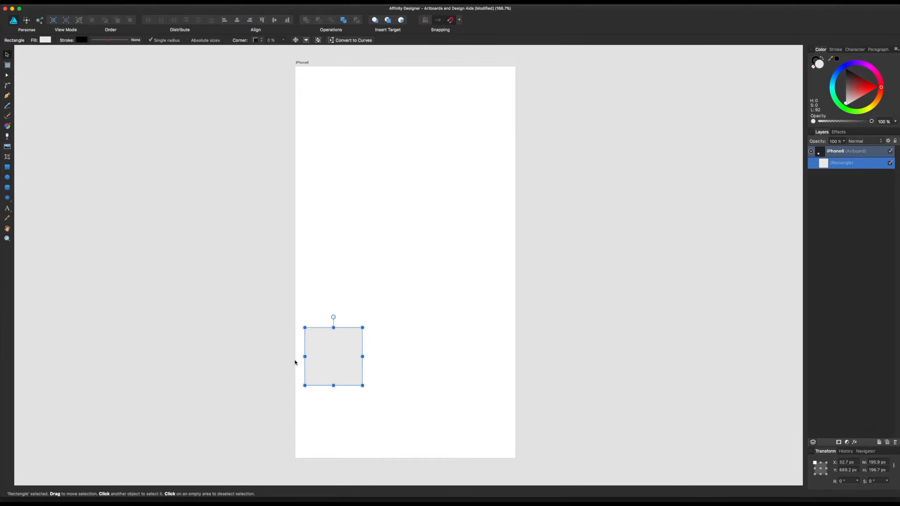
Delete the grey rectangle from the artboard
left_click(342, 285)
left_click(337, 335)
key("Delete")
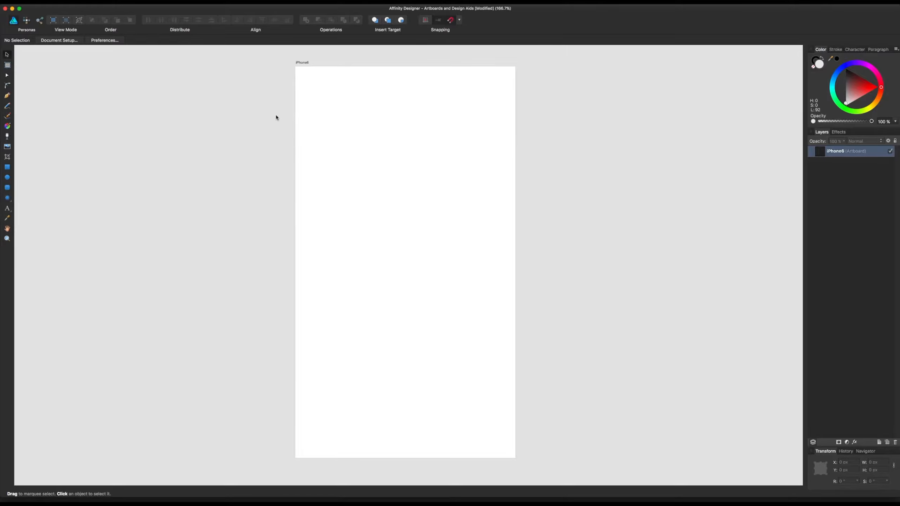
Show the rulers around the canvas
key("space")
left_click_drag(273, 109, 276, 111)
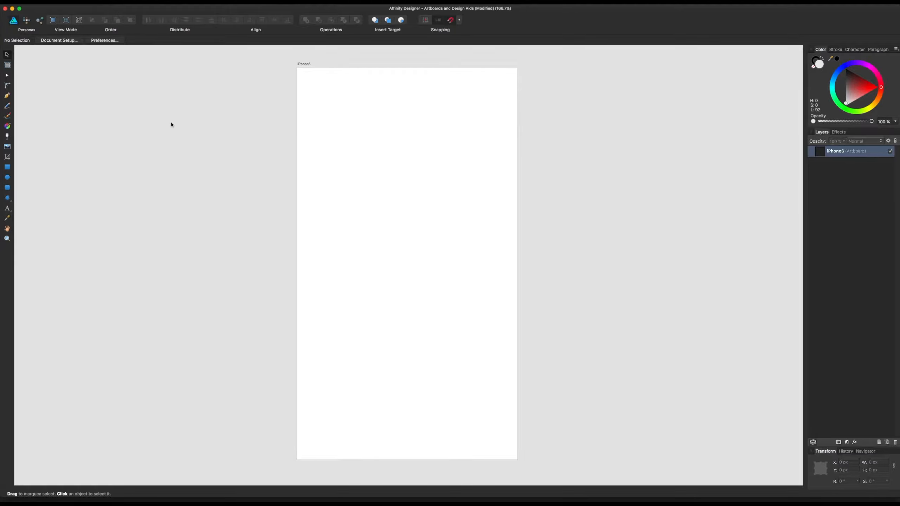
key("super+r")
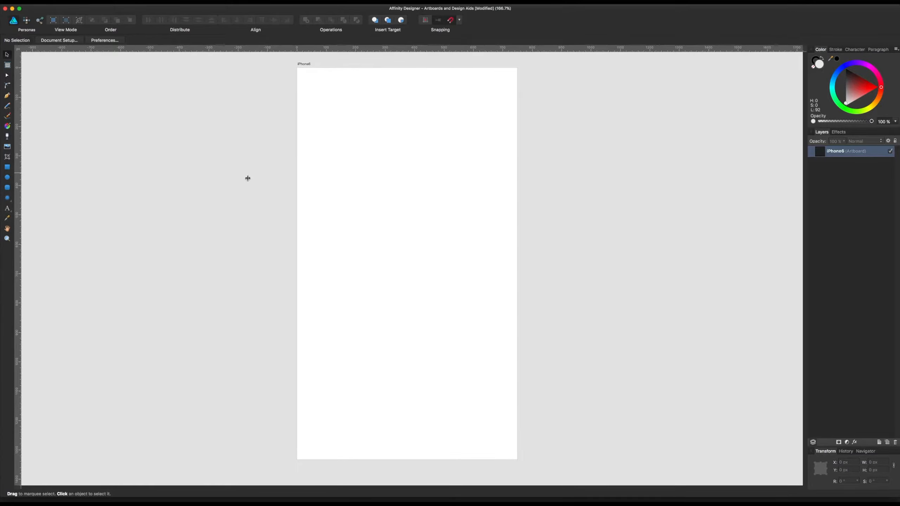
Pull a vertical guide and a horizontal guide from the rulers onto the artboard, and shift the vertical one left
left_click_drag(248, 178, 343, 175)
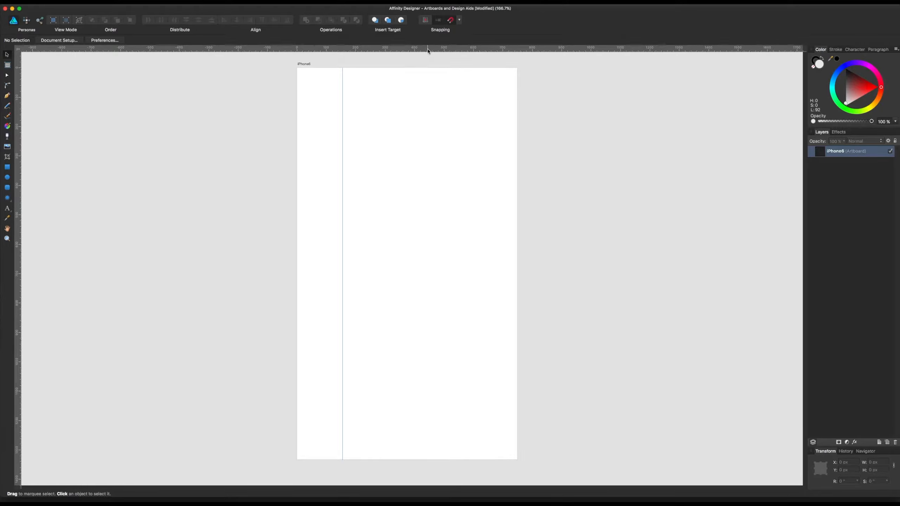
left_click_drag(428, 51, 390, 118)
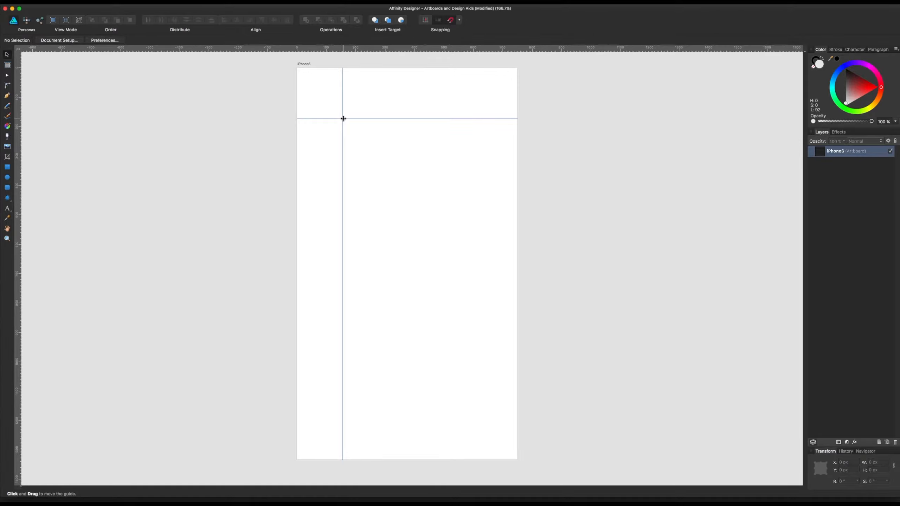
left_click_drag(343, 119, 328, 118)
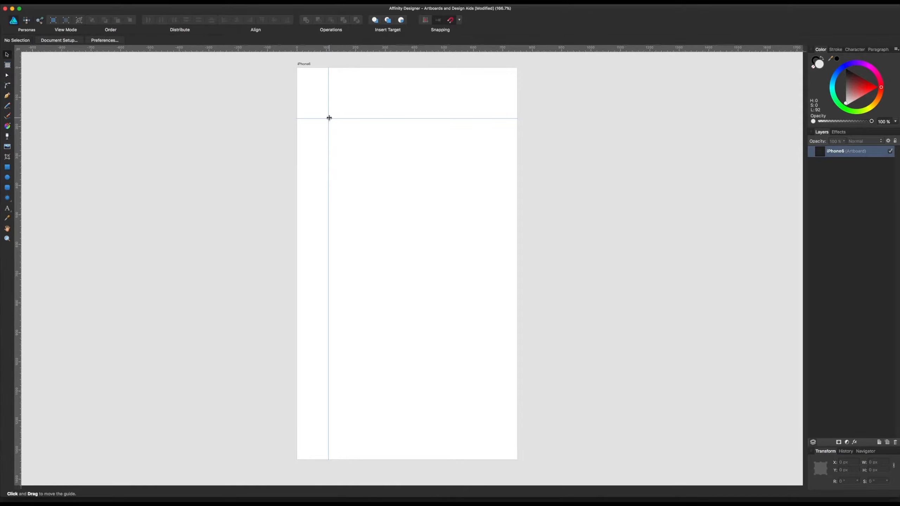
Undo the guide move and the placement of both guides
key("super+z")
key("super+z")
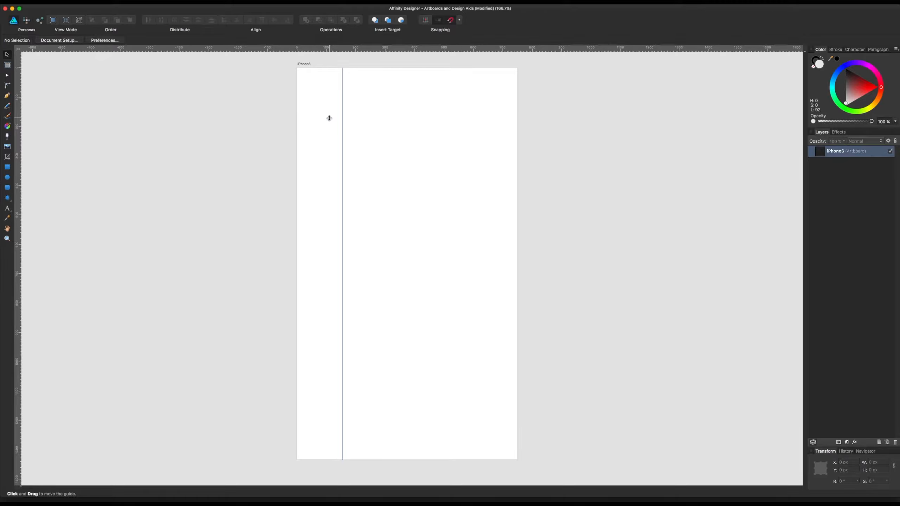
key("super+z")
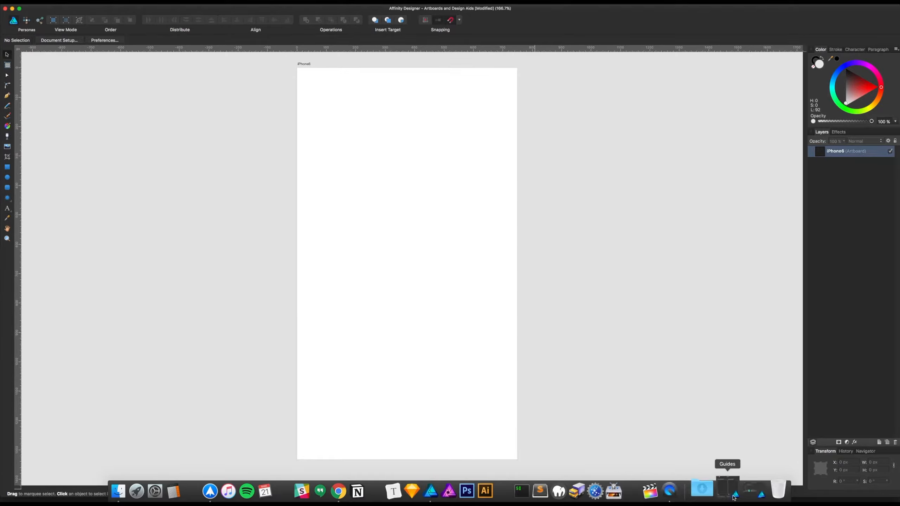
Bring up the Guides manager and add a horizontal guide at 667 px and a vertical guide at 375 px
left_click(713, 493)
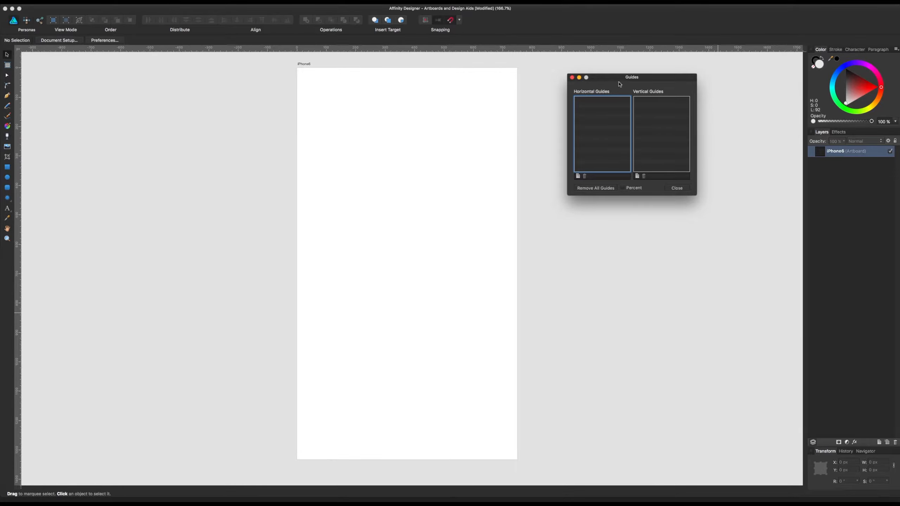
left_click_drag(620, 84, 626, 96)
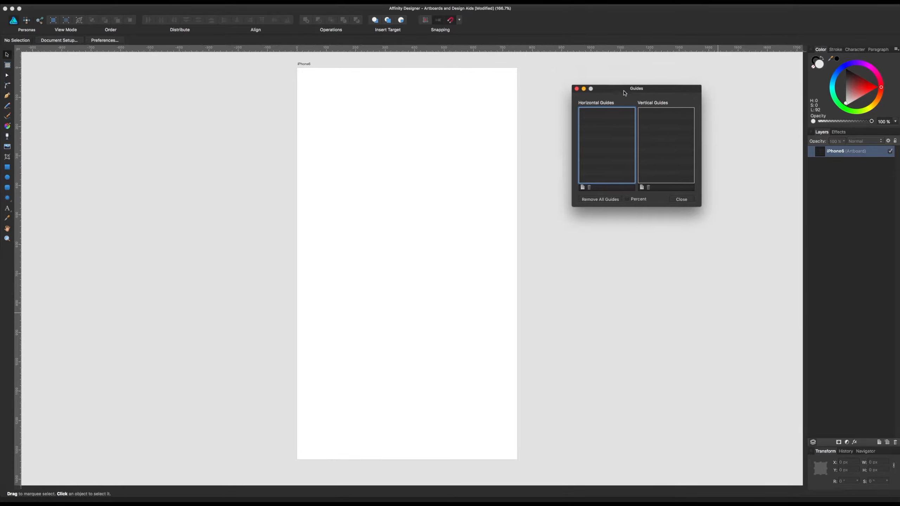
left_click(584, 189)
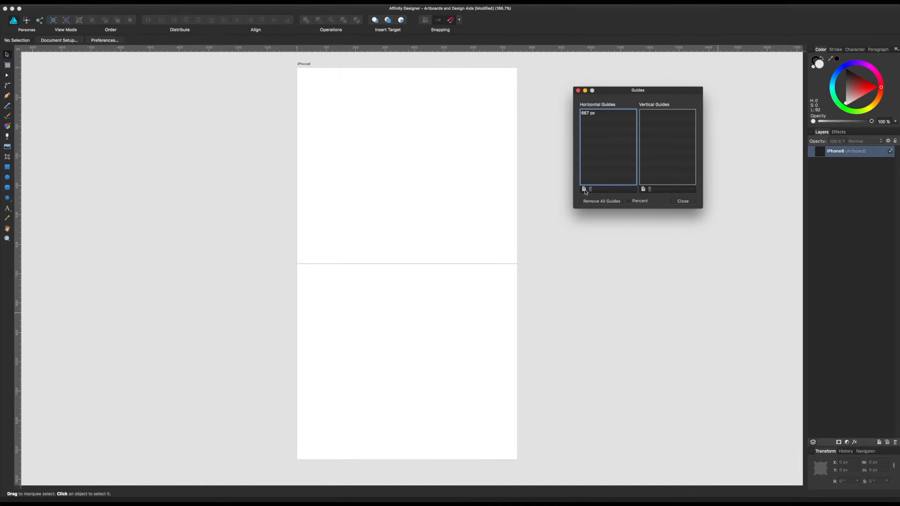
left_click(591, 117)
double_click(591, 114)
left_click(613, 141)
left_click(643, 189)
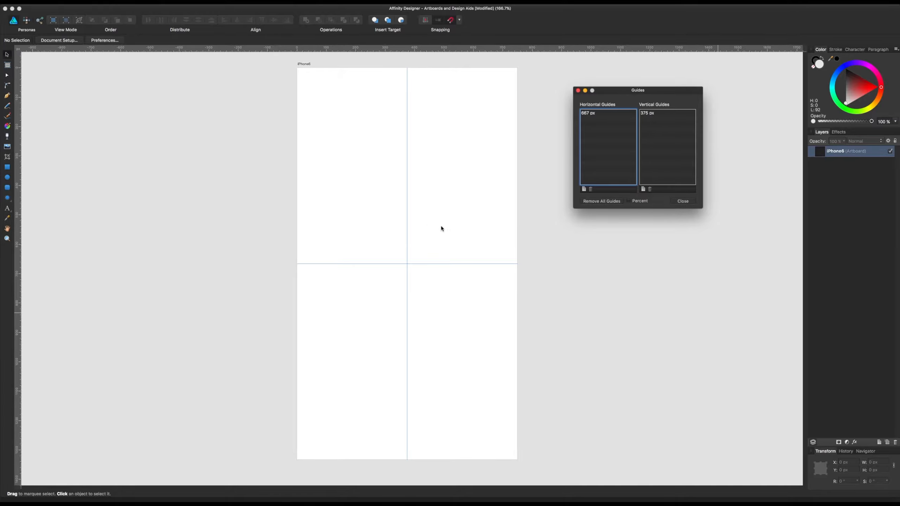
Add a second vertical guide and set its position to 20 px
left_click(654, 115)
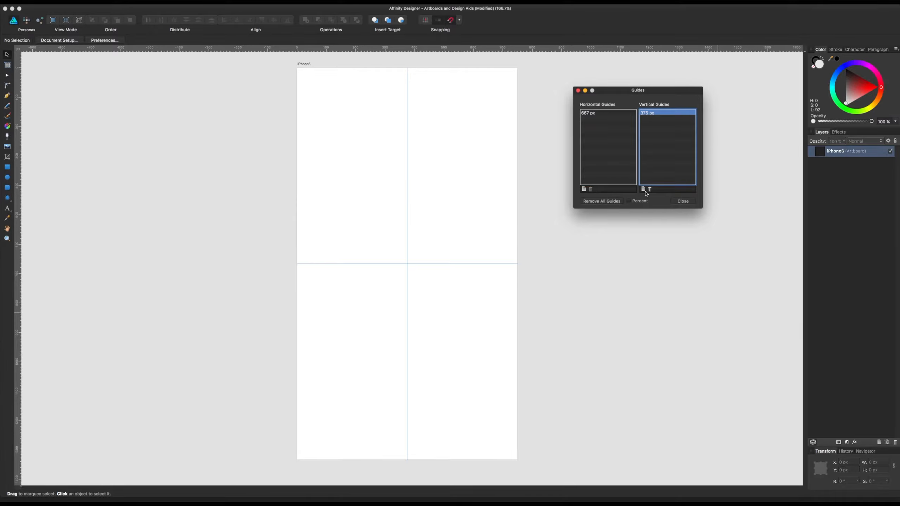
left_click(643, 190)
double_click(648, 119)
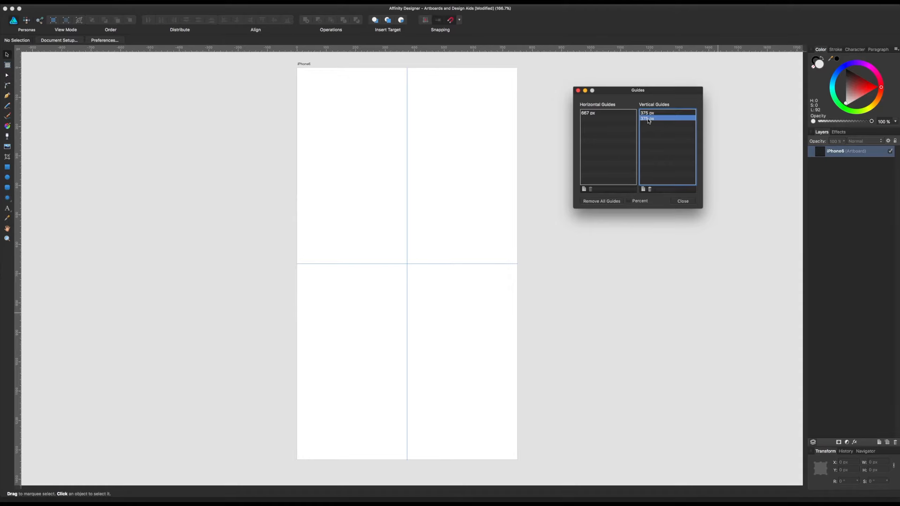
type("2")
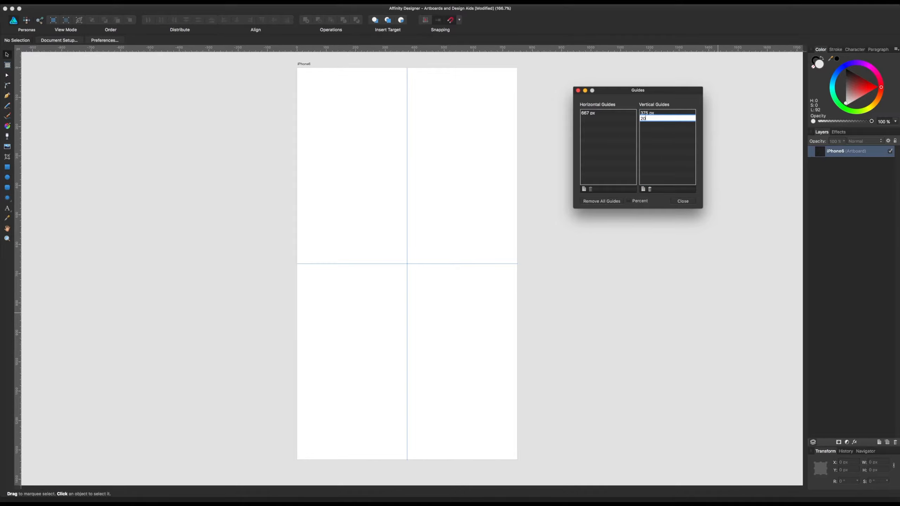
type("0")
key("Return")
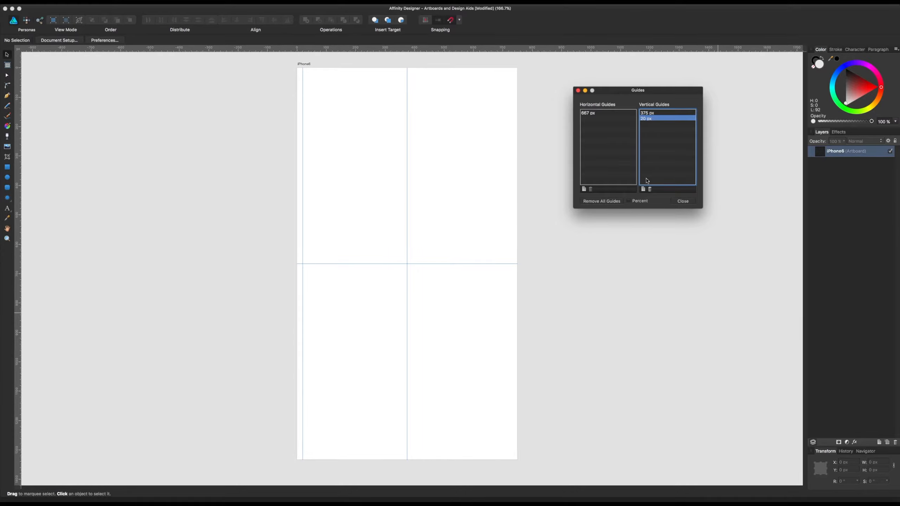
Add two more vertical guides, one at the default 375 px and the other set to 730 px
left_click(644, 189)
left_click(643, 189)
double_click(649, 125)
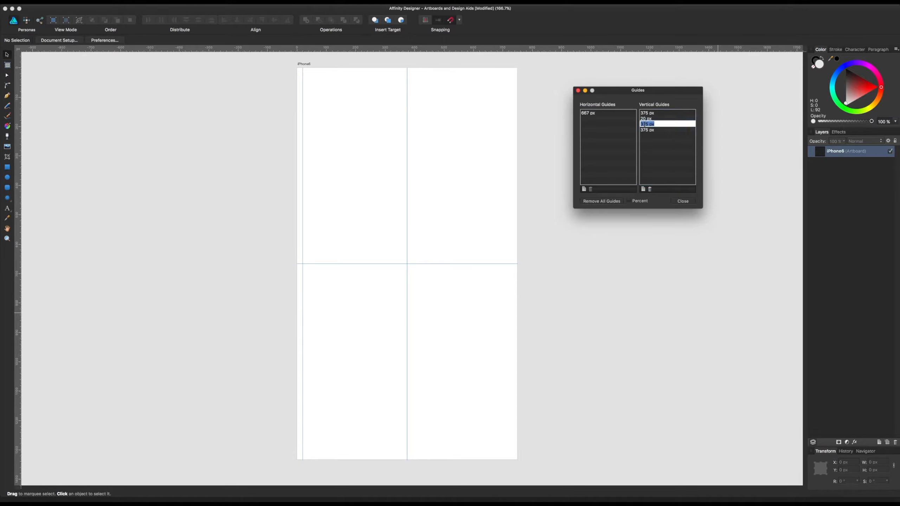
type("2")
left_click(307, 66)
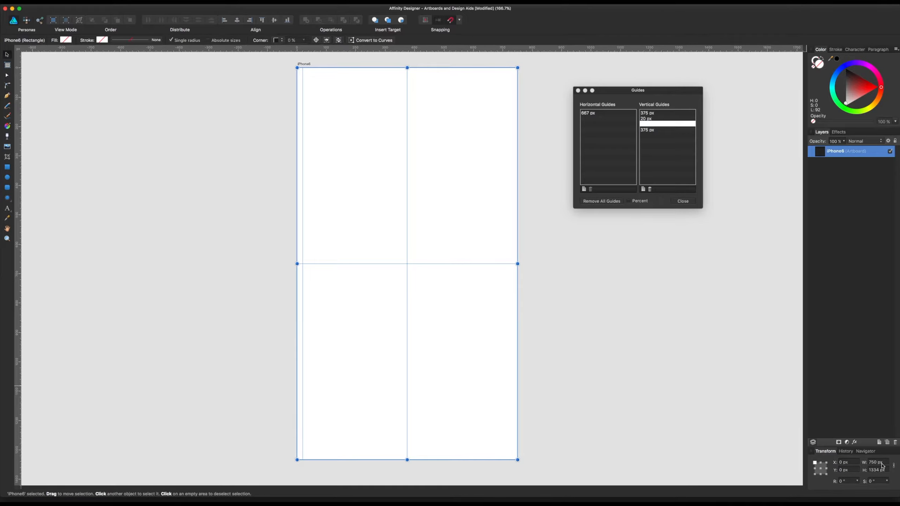
type("730")
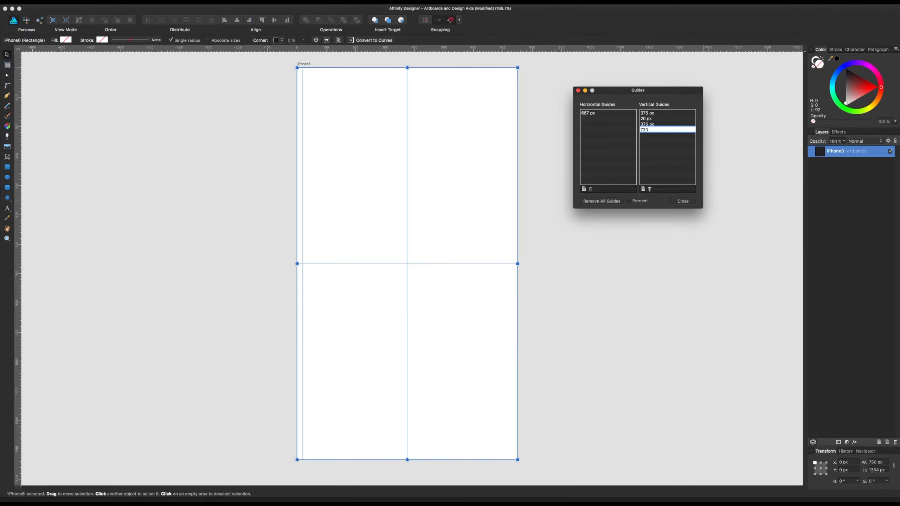
key("Return")
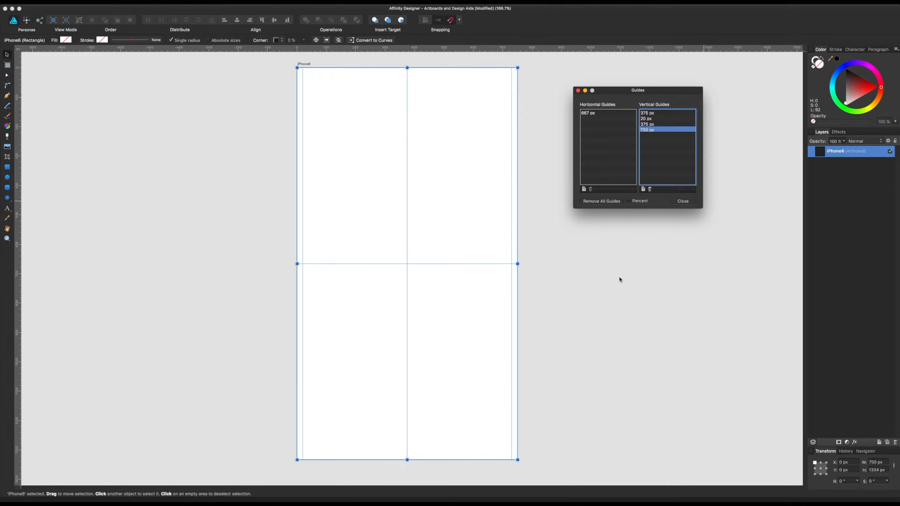
Nudge the 730 px vertical guide left to about 729 px, and switch the guide positions to percent and back to pixels
left_click(605, 251)
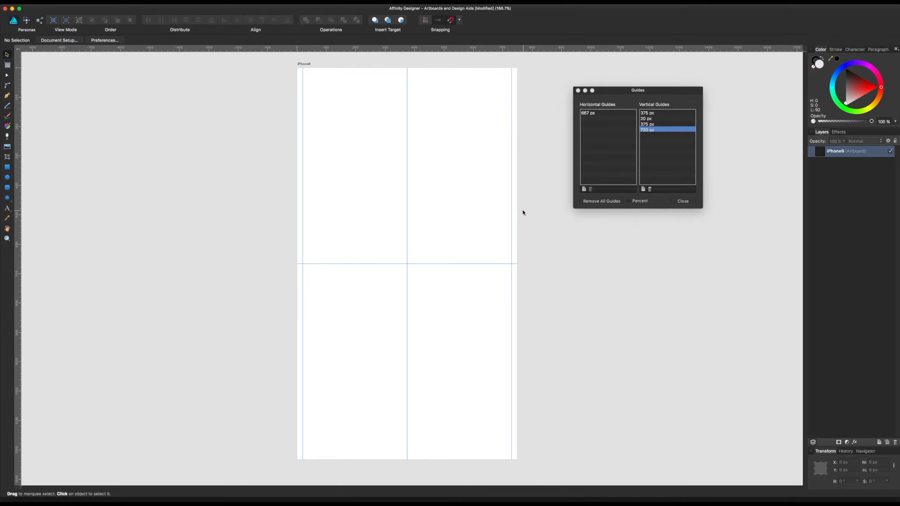
left_click_drag(511, 210, 510, 211)
left_click(635, 201)
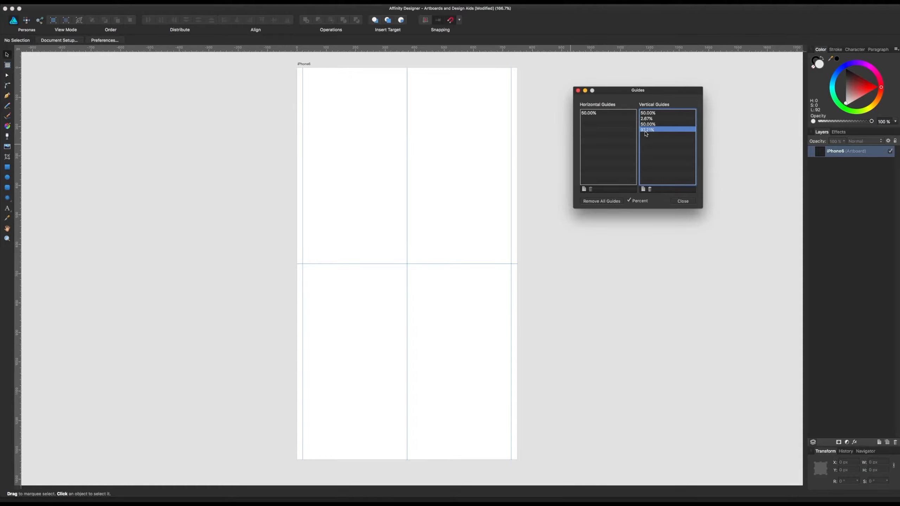
left_click(640, 202)
Select the iPhone6 artboard and close the Guides manager
left_click(592, 264)
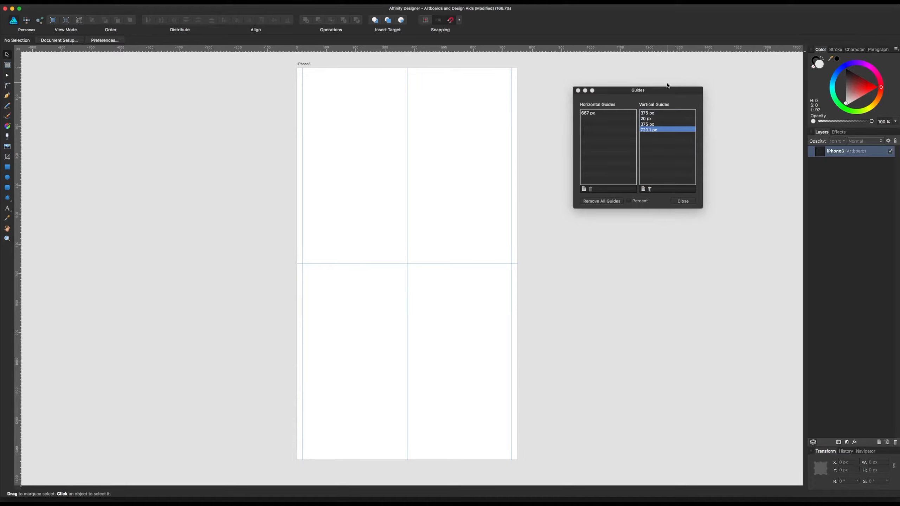
left_click_drag(666, 90, 680, 91)
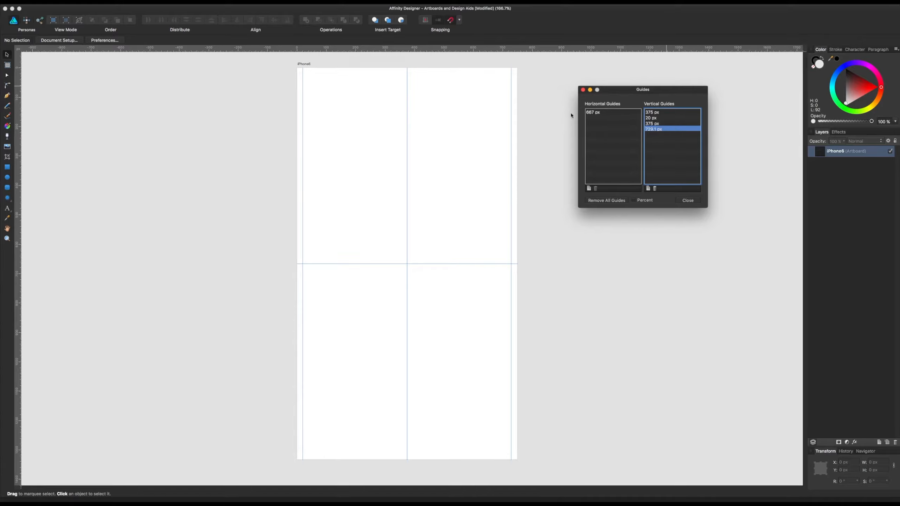
left_click(549, 120)
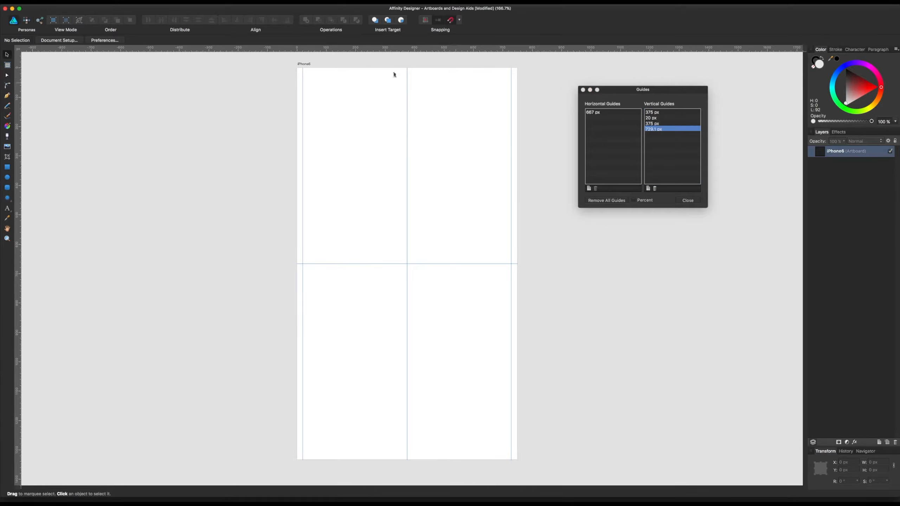
left_click(312, 68)
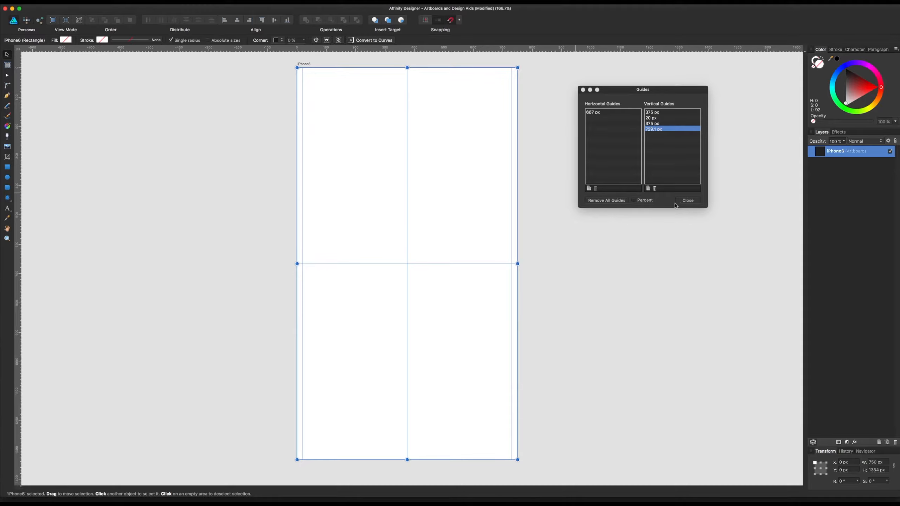
left_click(690, 205)
left_click(688, 201)
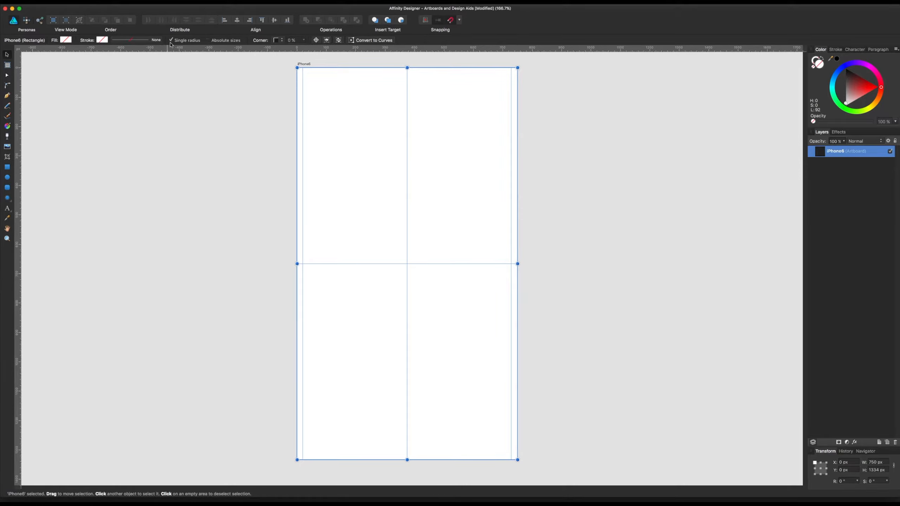
Deselect the artboard and enable Include Margins in the document setup
left_click(161, 120)
left_click(69, 42)
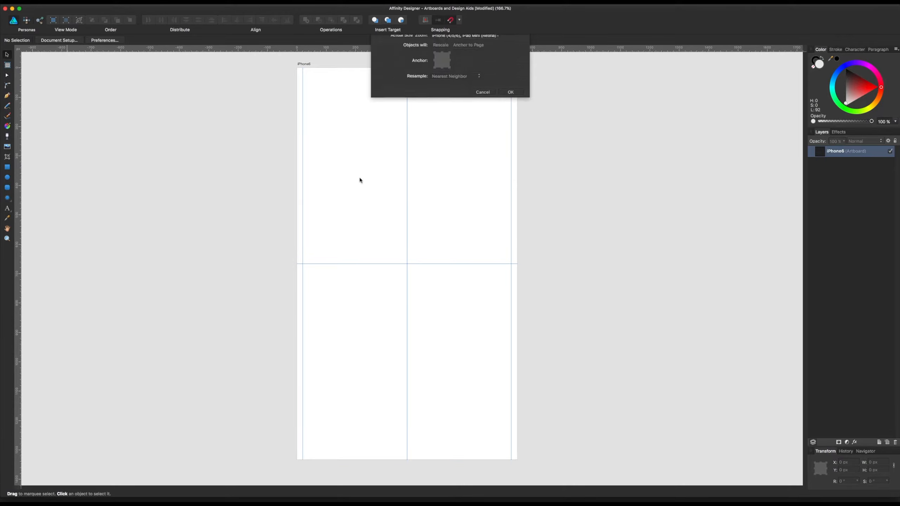
left_click(465, 81)
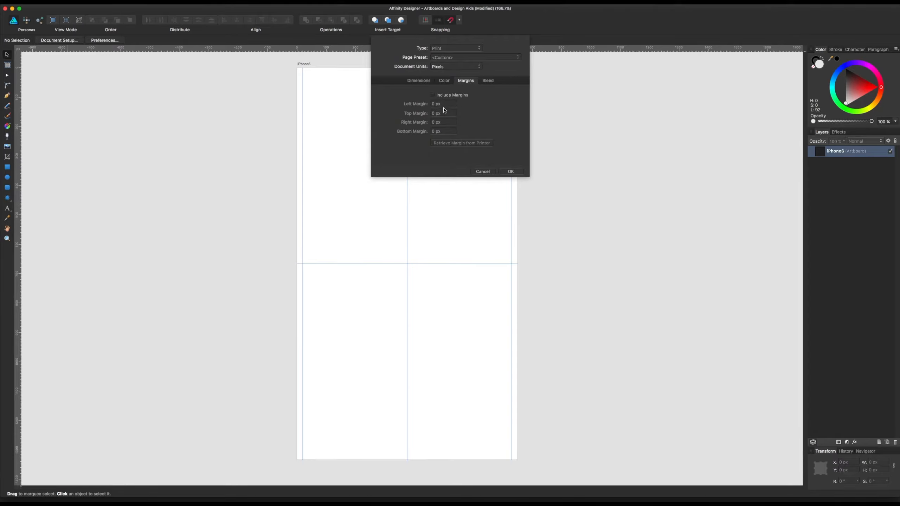
left_click(434, 95)
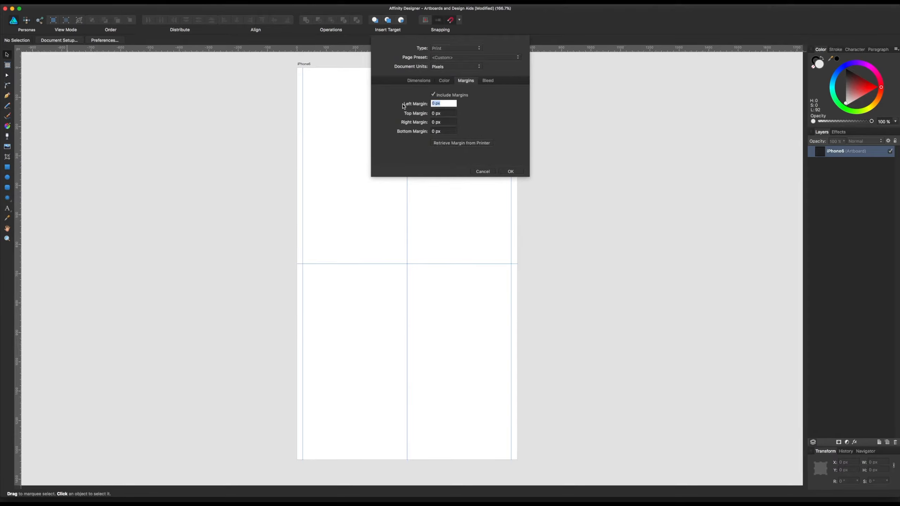
Enter 25 px for the left, top, right and bottom margins
type("25")
key("Tab")
type("25")
key("Tab")
type("25")
key("Tab")
type("2")
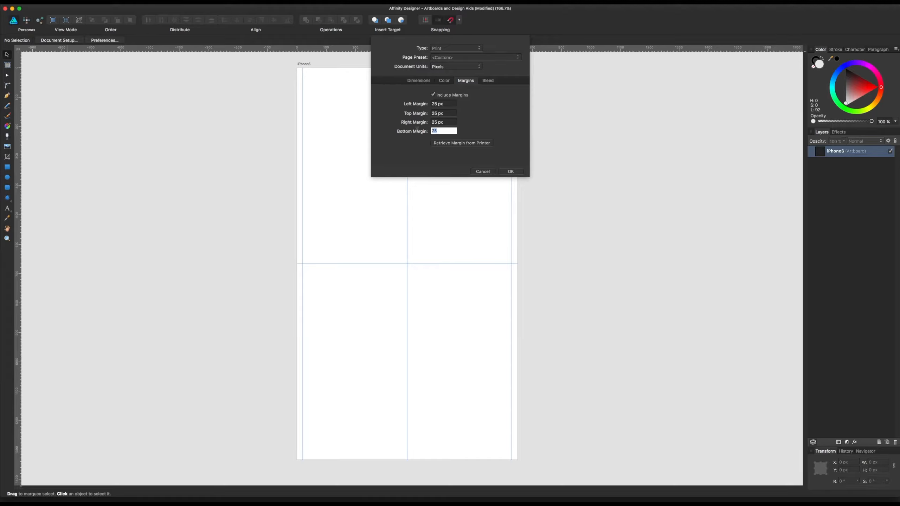
Set the left, top, right and bottom margins to 50 px and apply the document setup
type("50")
key("shift+Tab")
type("50")
key("Tab")
key("shift+Tab")
key("shift+Tab")
type("50")
key("shift+Tab")
type("50")
key("Return")
left_click(511, 171)
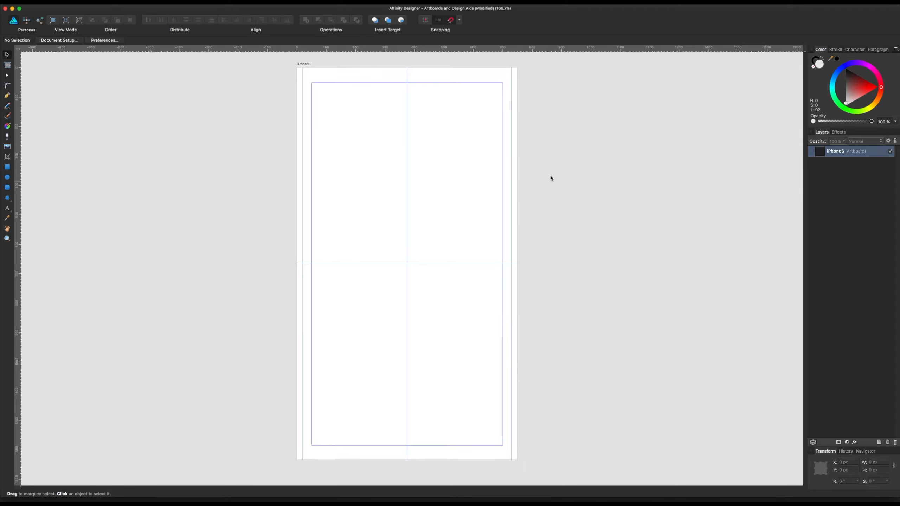
Duplicate the iPhone6 artboard beside the original, placing the copy at X about 815 px, Y 0 px
left_click(394, 85)
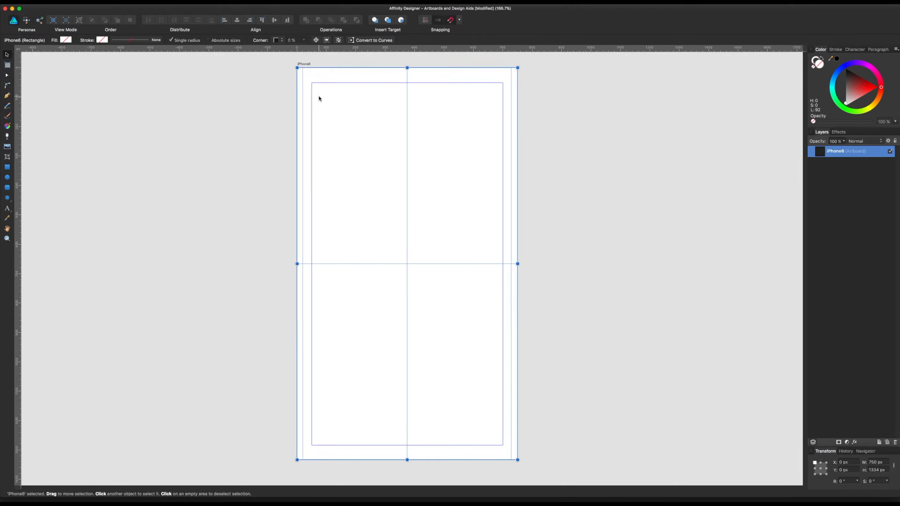
left_click(260, 193)
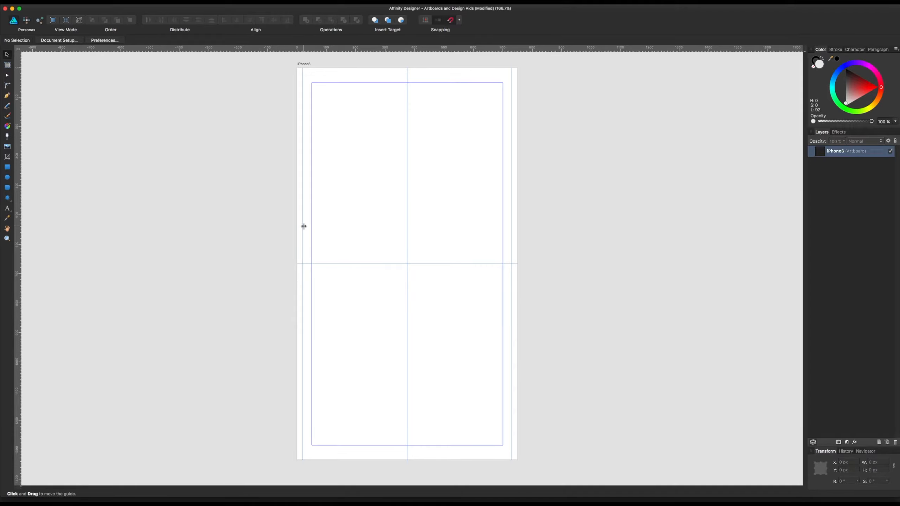
left_click_drag(301, 65, 227, 85)
left_click(254, 92)
key("space")
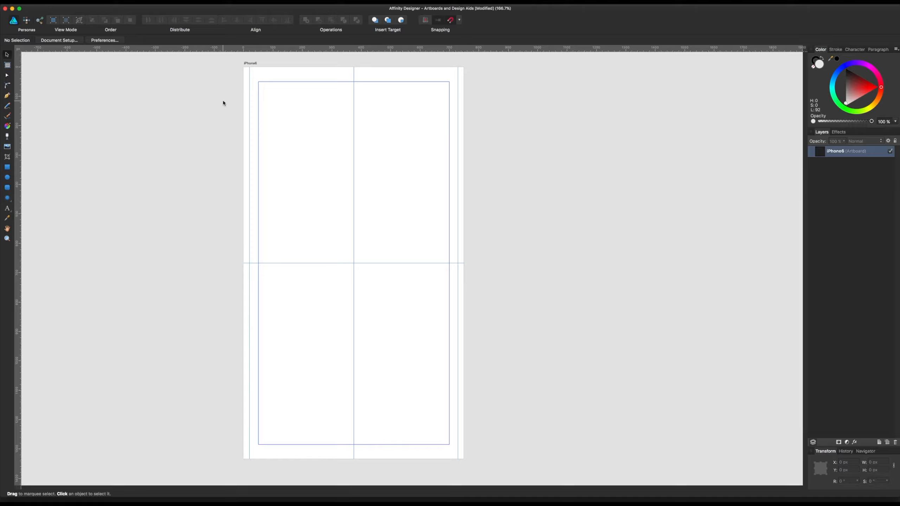
key("space")
left_click_drag(223, 90, 167, 94)
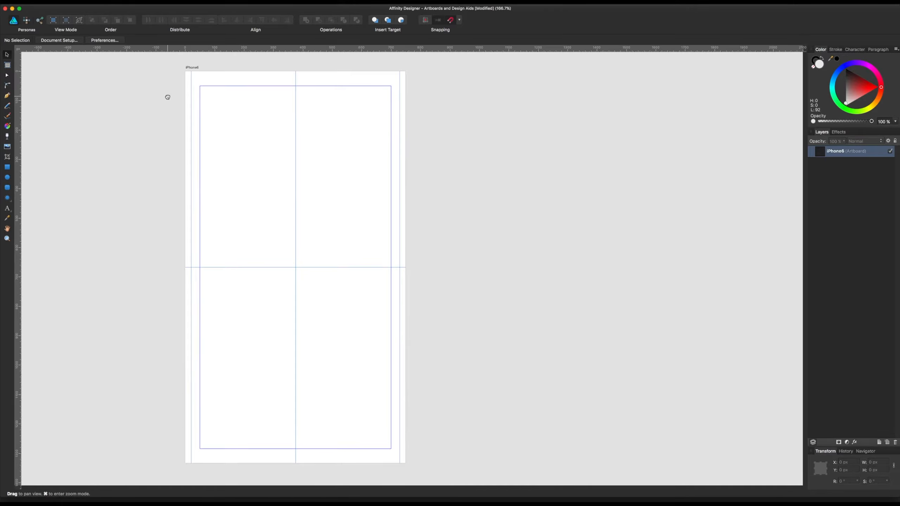
left_click(196, 70)
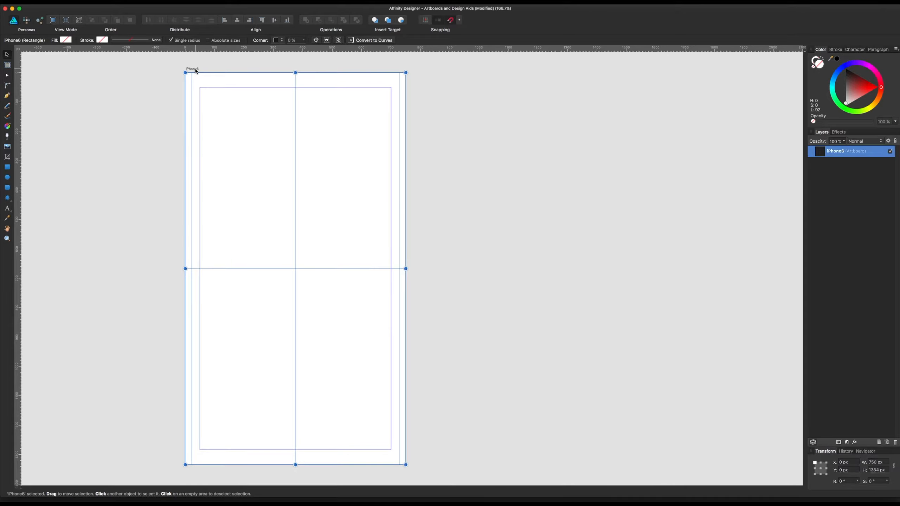
left_click_drag(196, 70, 437, 74)
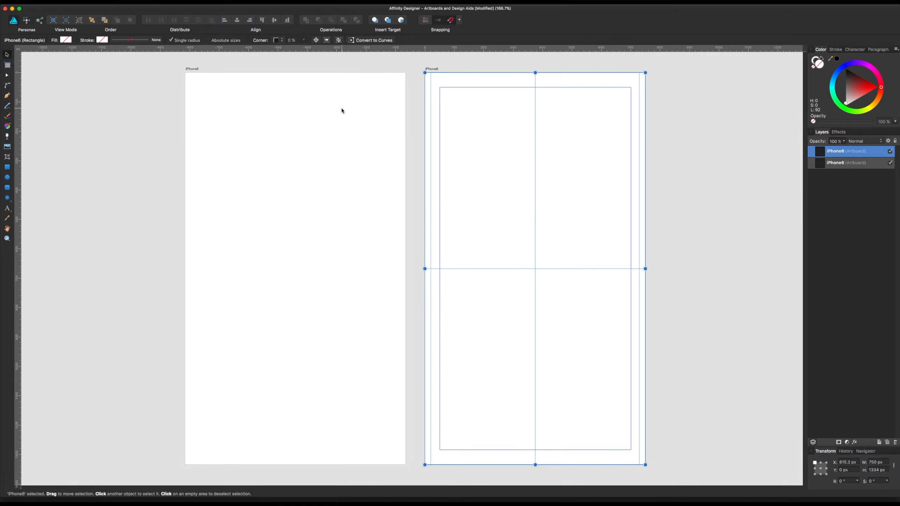
Select the original iPhone6 artboard and its copy in turn to compare their guides, margins and ruler origin
left_click(712, 226)
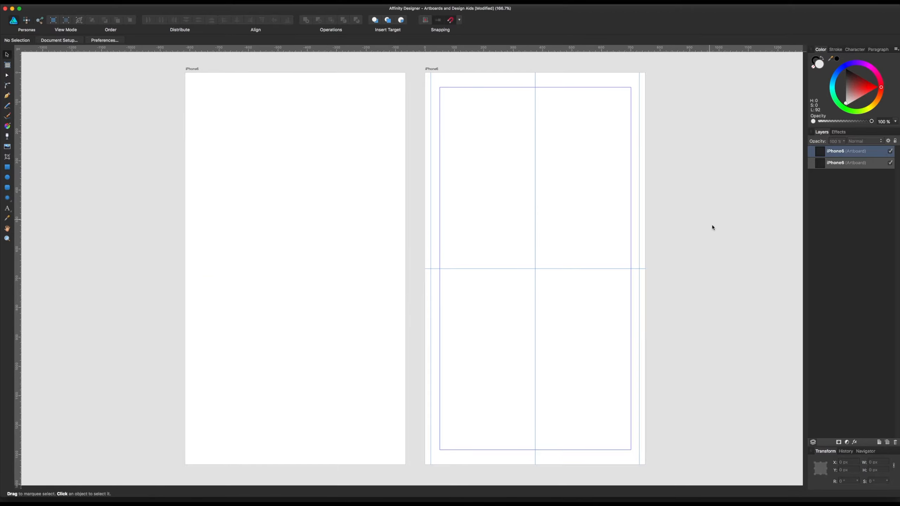
left_click_drag(708, 220, 677, 222)
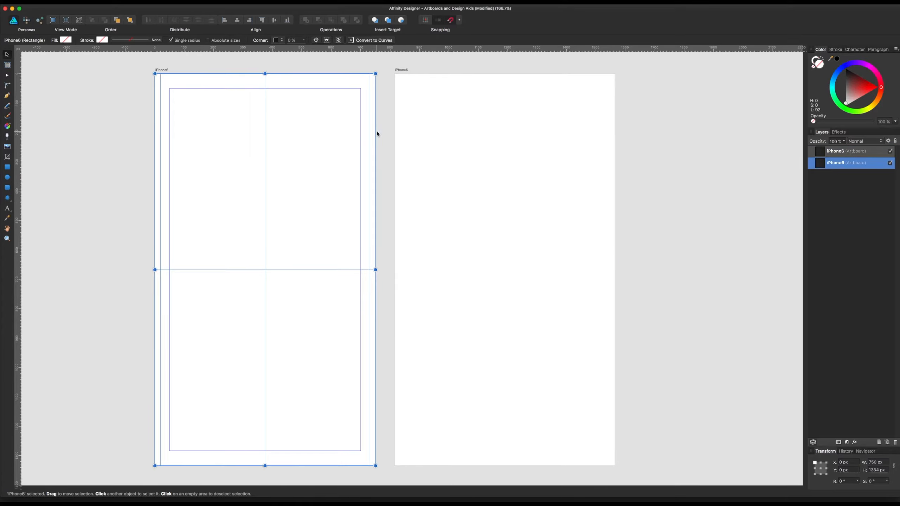
left_click(466, 141)
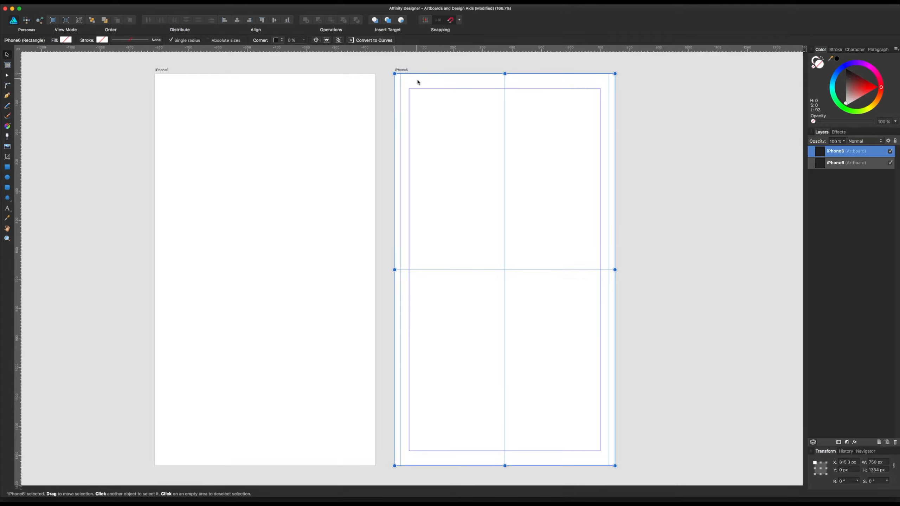
key("space")
left_click_drag(595, 90, 518, 96)
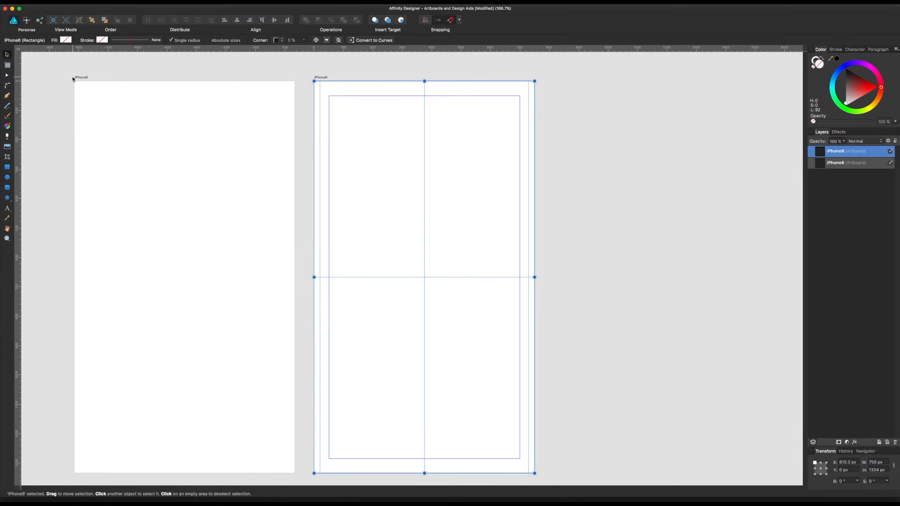
left_click(83, 78)
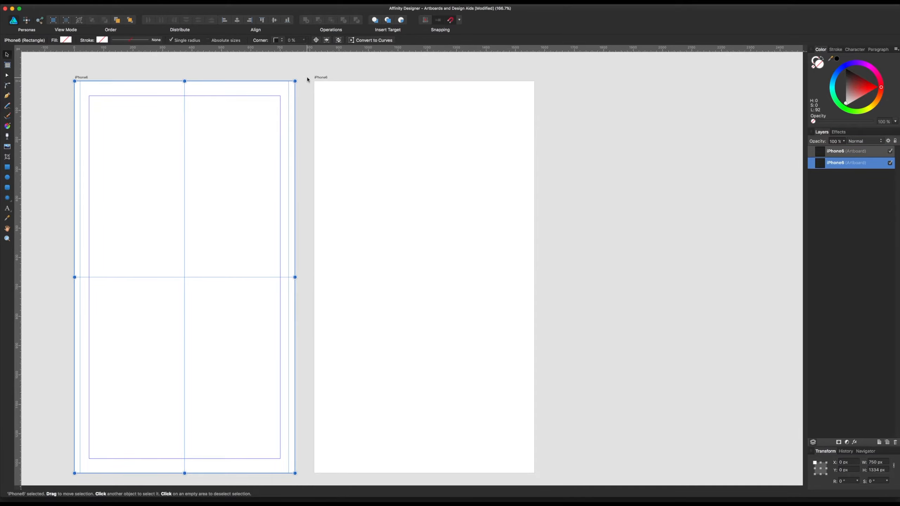
left_click(324, 78)
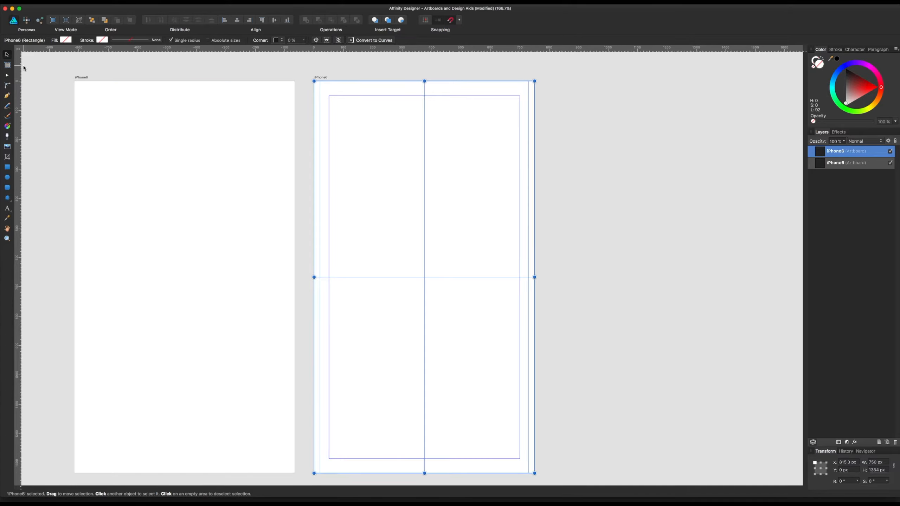
Insert a new artboard with the Document size beside the two iPhone6 artboards
left_click(7, 67)
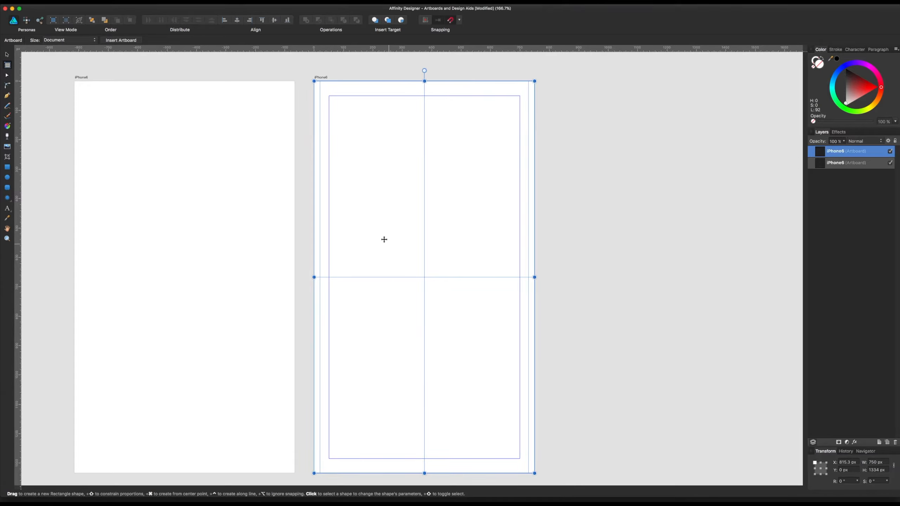
left_click(116, 41)
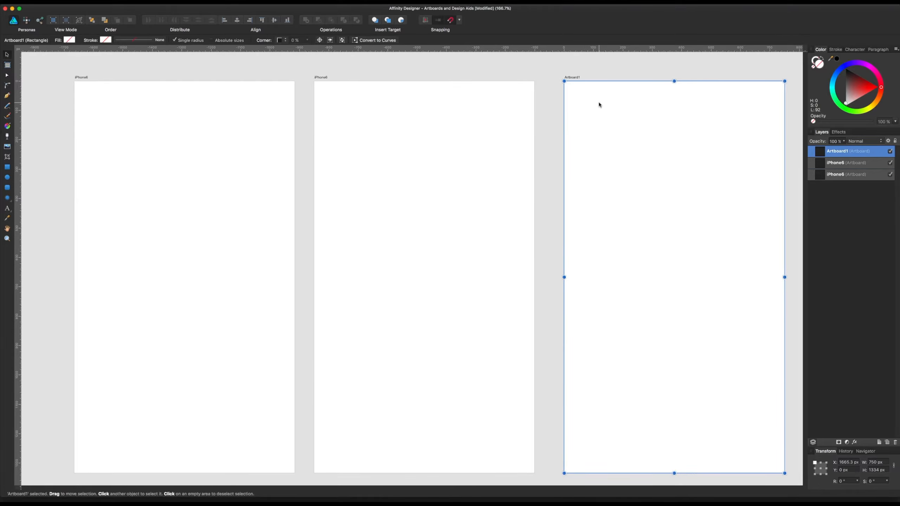
scroll(652, 102, "right", 5)
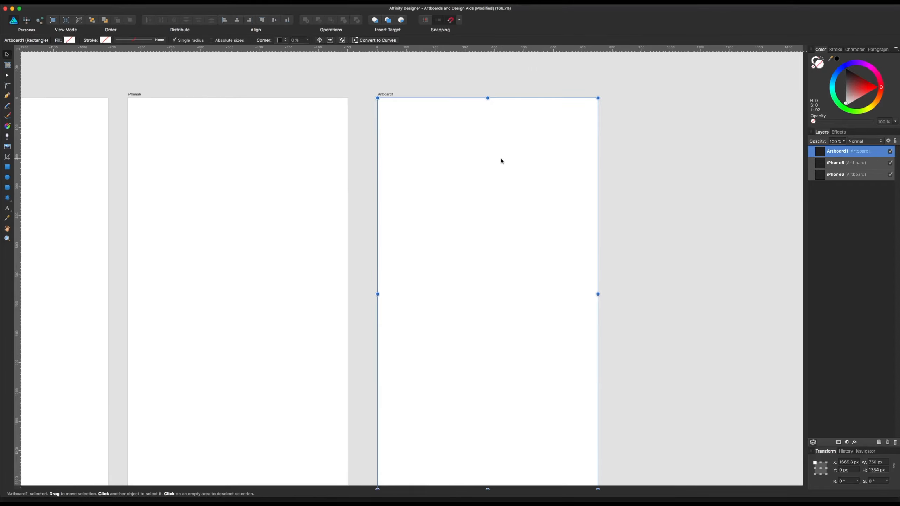
scroll(418, 154, "left", 5)
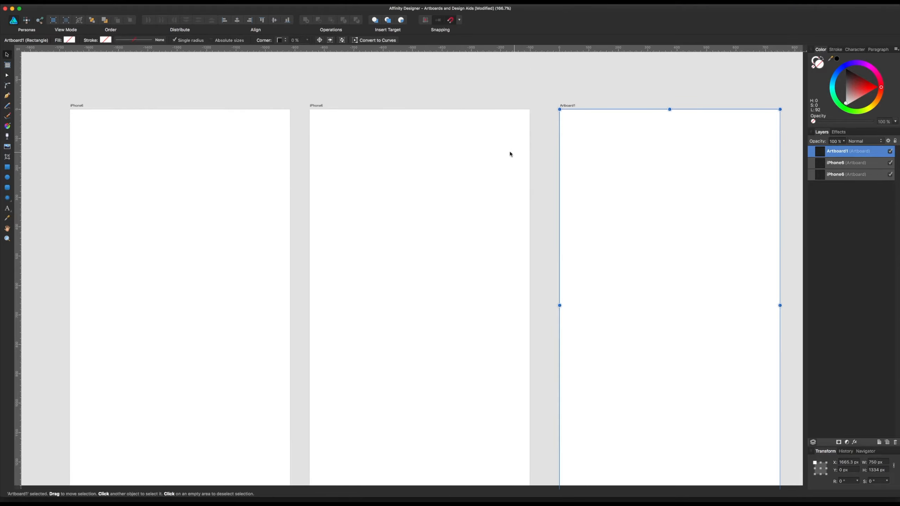
Select each iPhone6 artboard in turn to check its guides and margins against the blank Artboard1
left_click(378, 161)
left_click(213, 180)
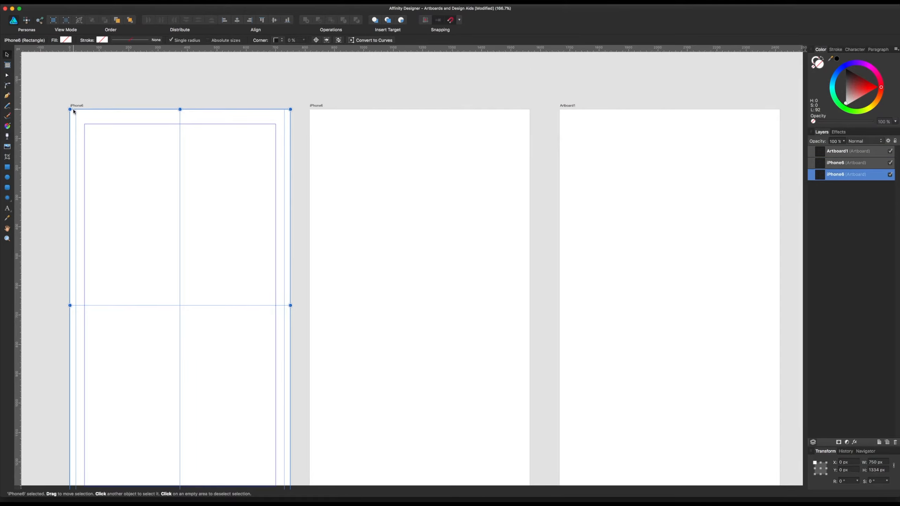
left_click(384, 172)
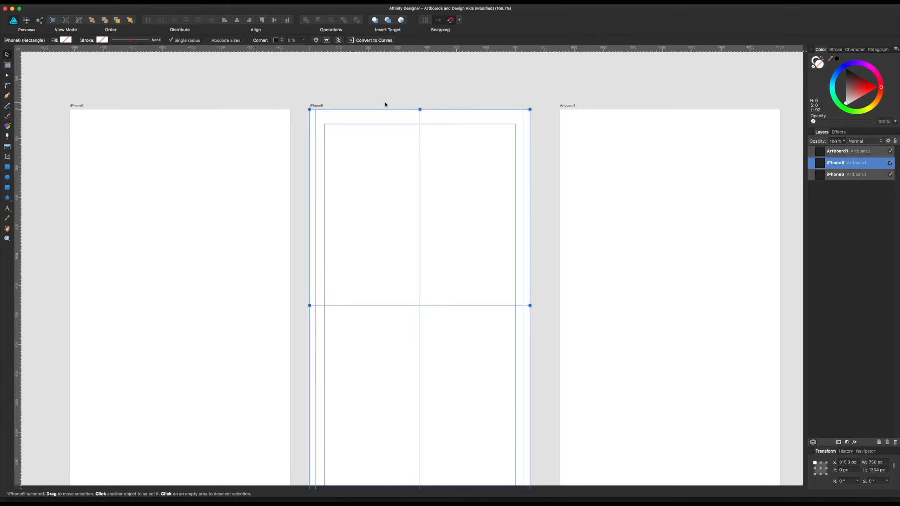
scroll(386, 103, "down", 2)
scroll(450, 107, "right", 2)
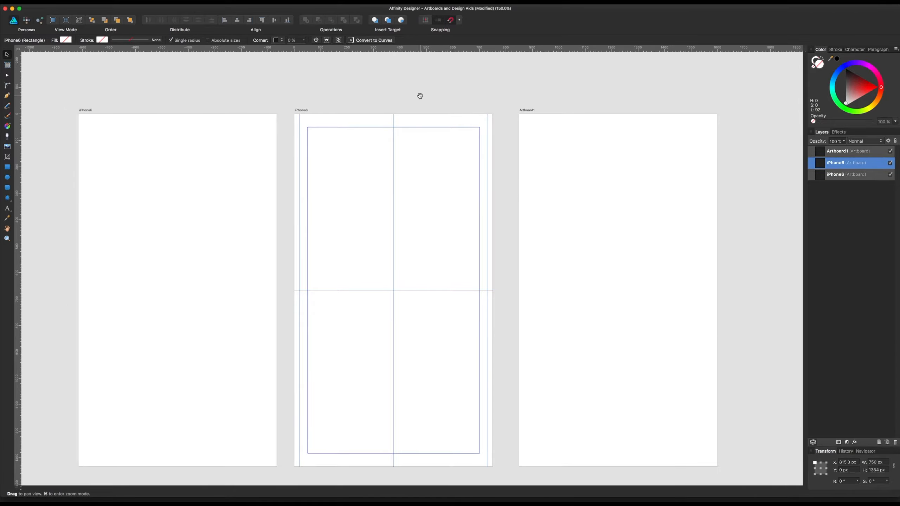
Move Artboard1 closer to the second iPhone6 artboard, to X about 1631 px, and delete it
left_click(557, 126)
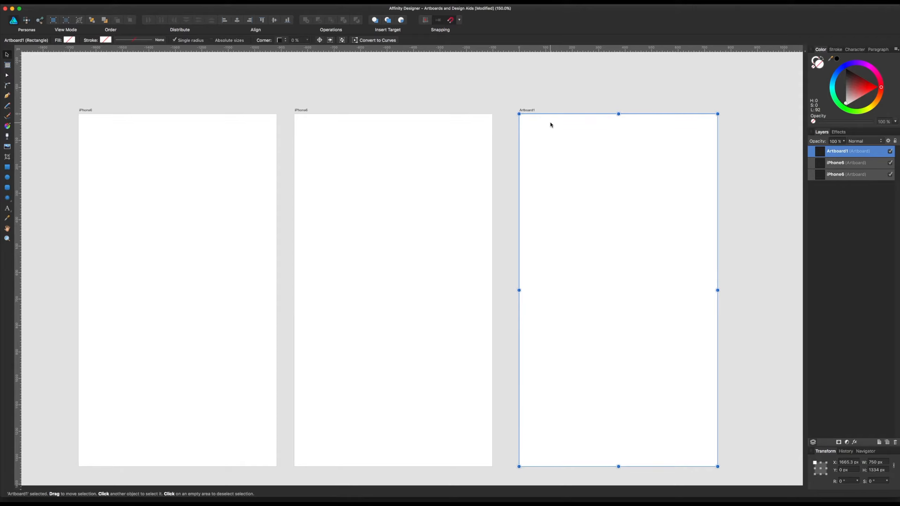
left_click_drag(531, 113, 522, 113)
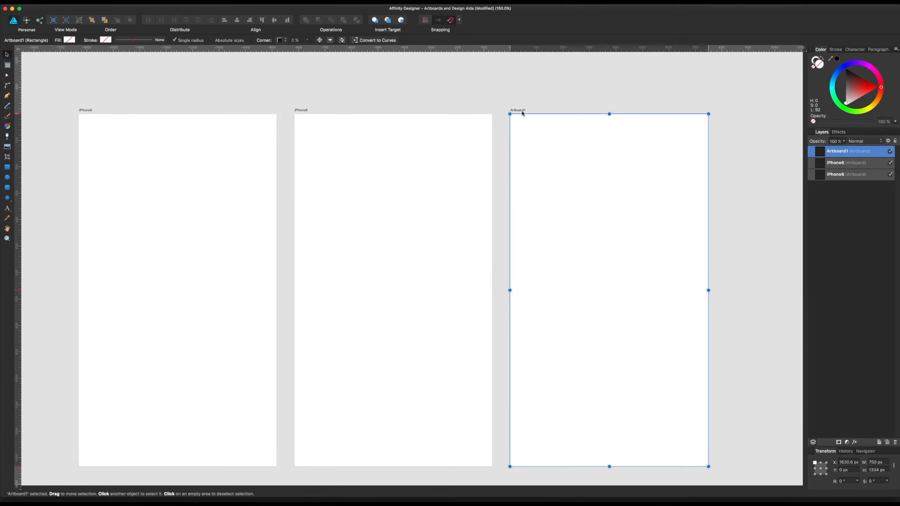
key("Delete")
Duplicate the first iPhone6 artboard to the right of the second, at X about 1646 px
left_click(234, 182)
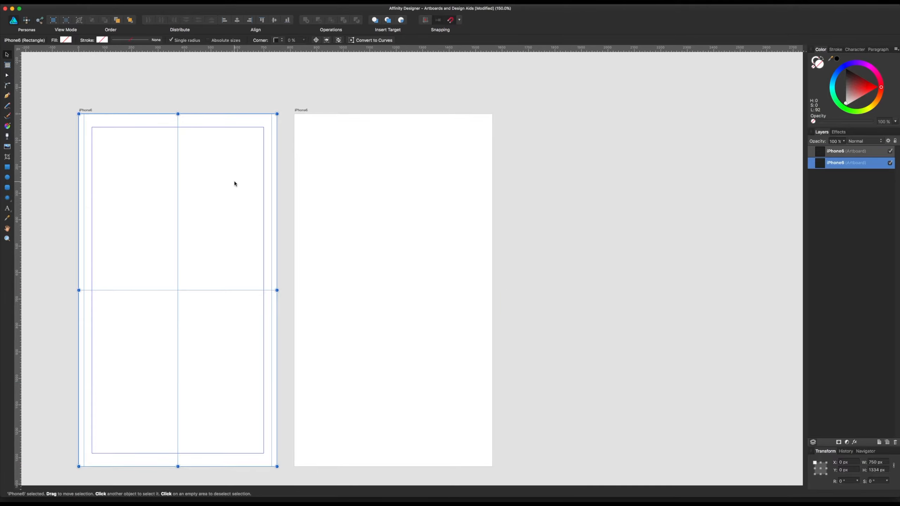
left_click_drag(88, 111, 527, 99)
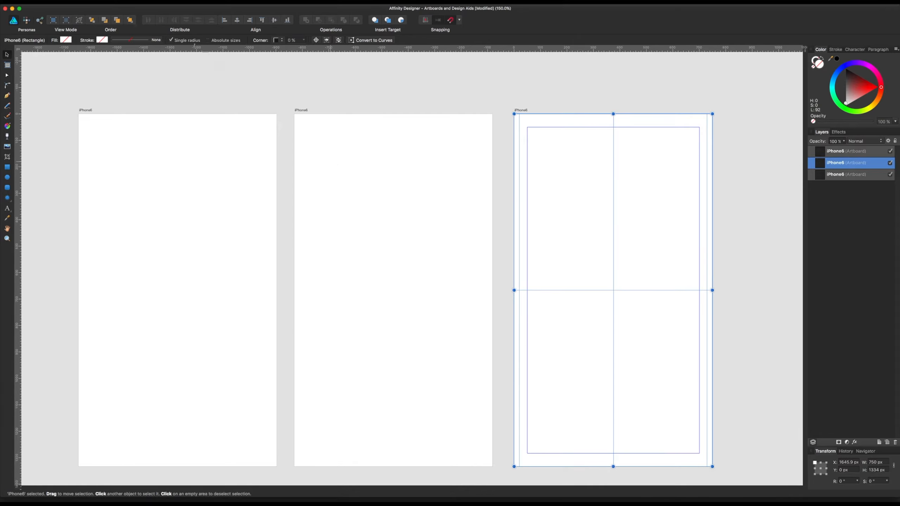
Set the third artboard's last vertical guide to 500 px in the Guides manager and close the manager
left_click(4, 1)
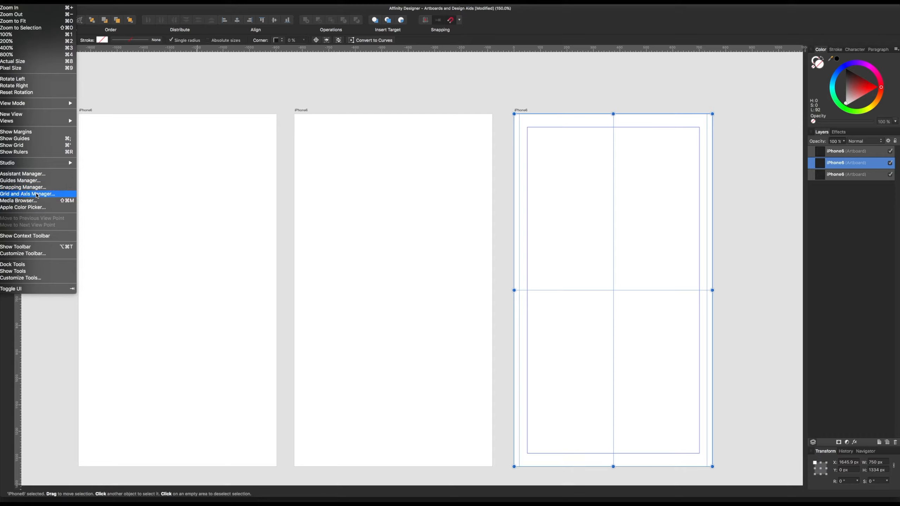
left_click(20, 181)
double_click(654, 129)
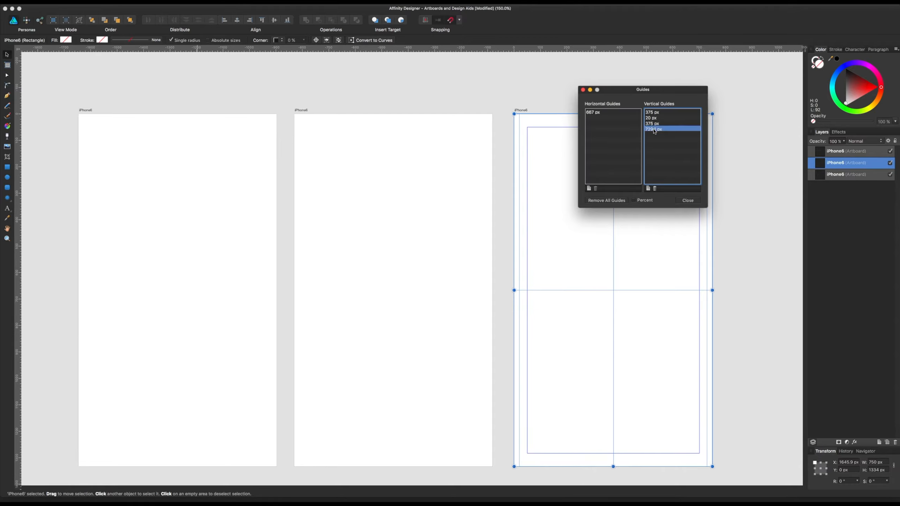
type("500")
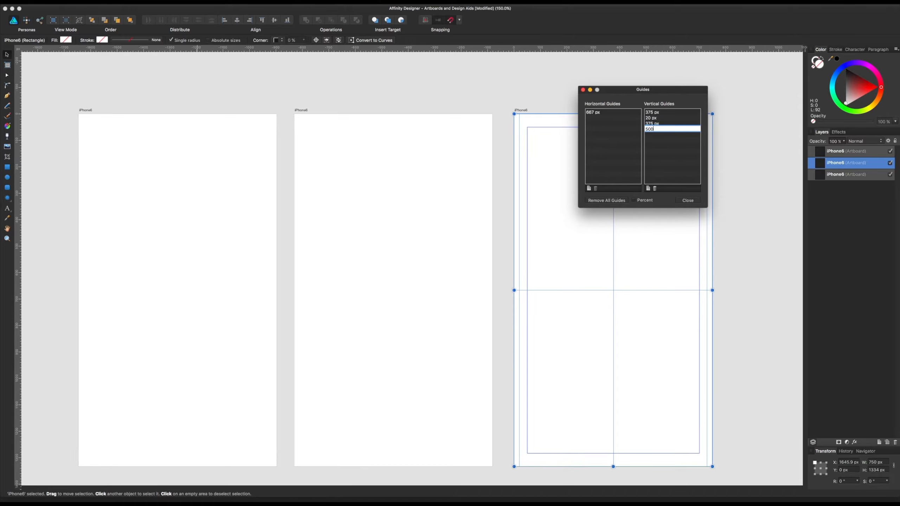
key("Return")
left_click(688, 200)
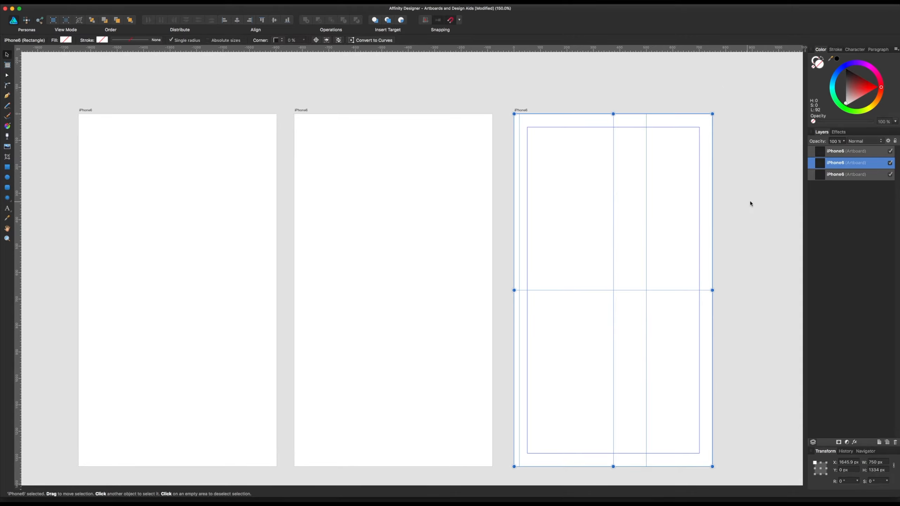
Select the three iPhone6 artboards in turn to compare their individual guides, and clear the selection
left_click(750, 204)
left_click(345, 261)
left_click(225, 252)
left_click(404, 245)
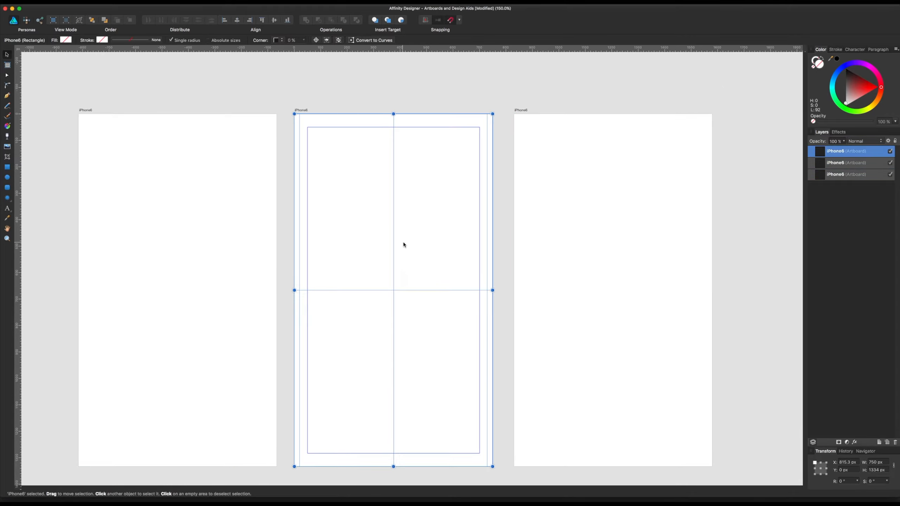
left_click(582, 244)
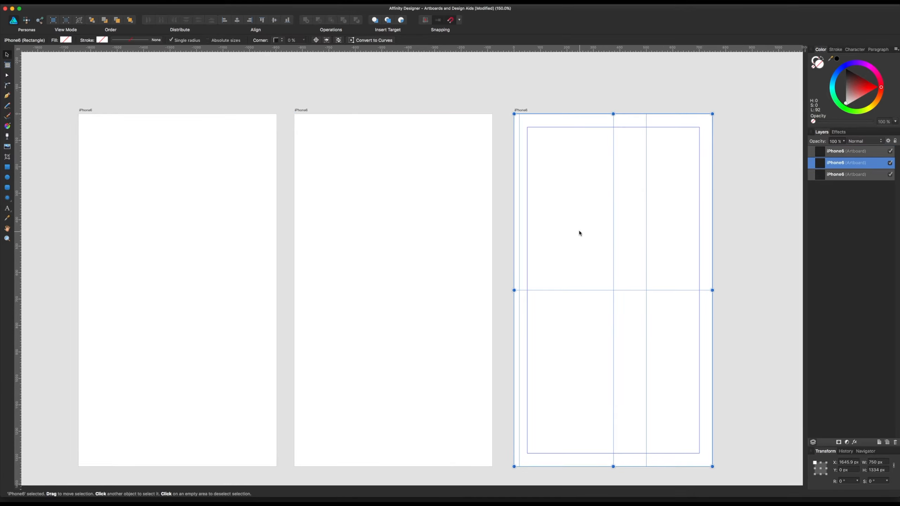
left_click(468, 108)
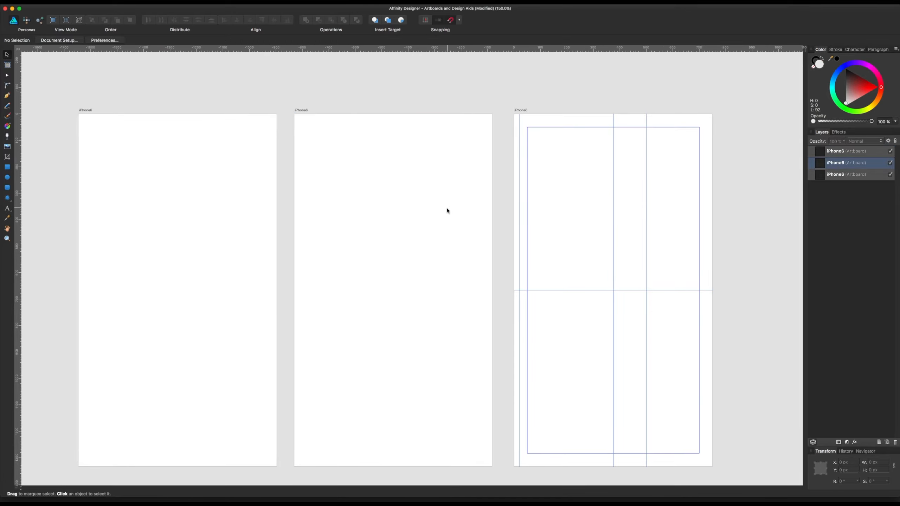
Move the third iPhone6 artboard closer to the second, to X about 1631 px, and select the artboards in turn to compare their guides
left_click(419, 233)
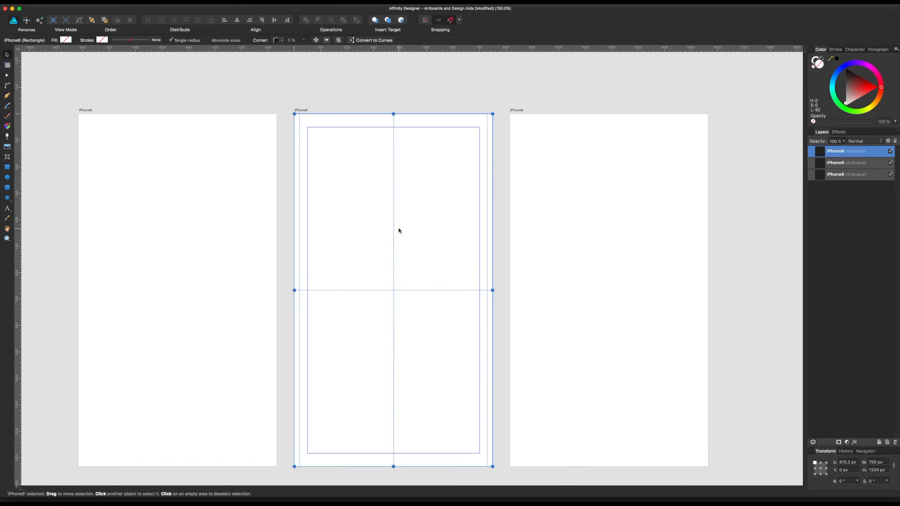
left_click(197, 157)
left_click(376, 191)
left_click(523, 197)
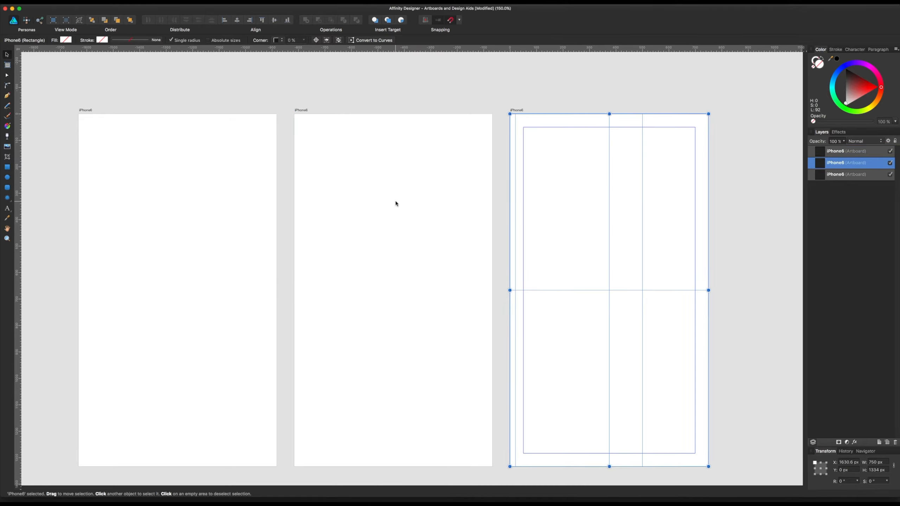
left_click(396, 204)
left_click(224, 209)
left_click(401, 215)
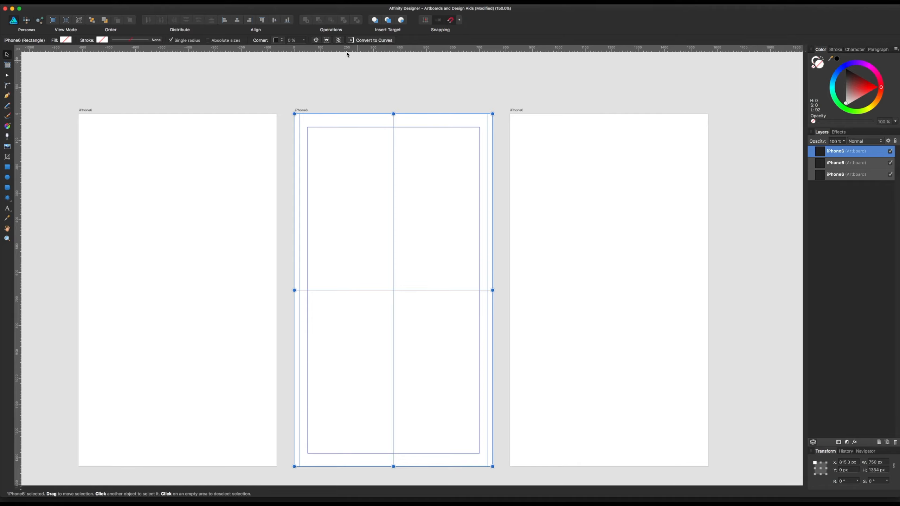
left_click(331, 85)
left_click(302, 110)
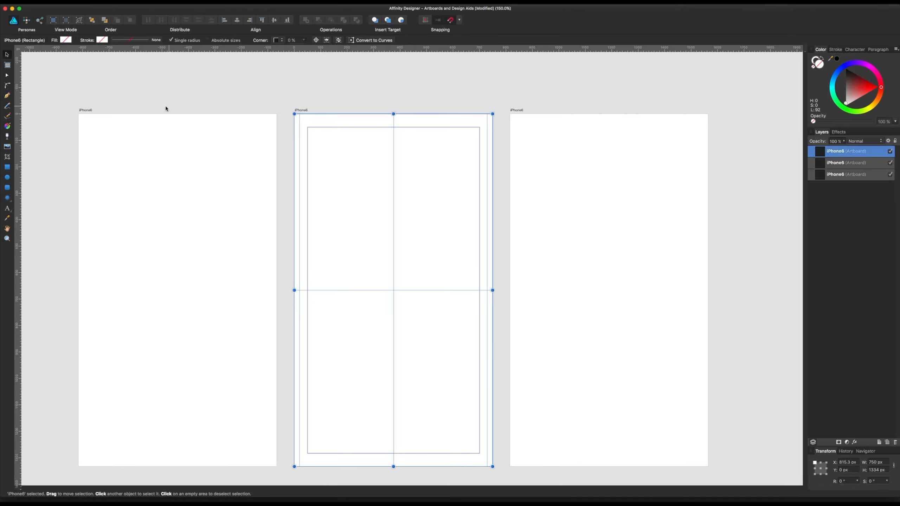
Open the Grid and Snapping Axis settings for the first artboard, colour the grid lines green and show the grid
left_click(90, 111)
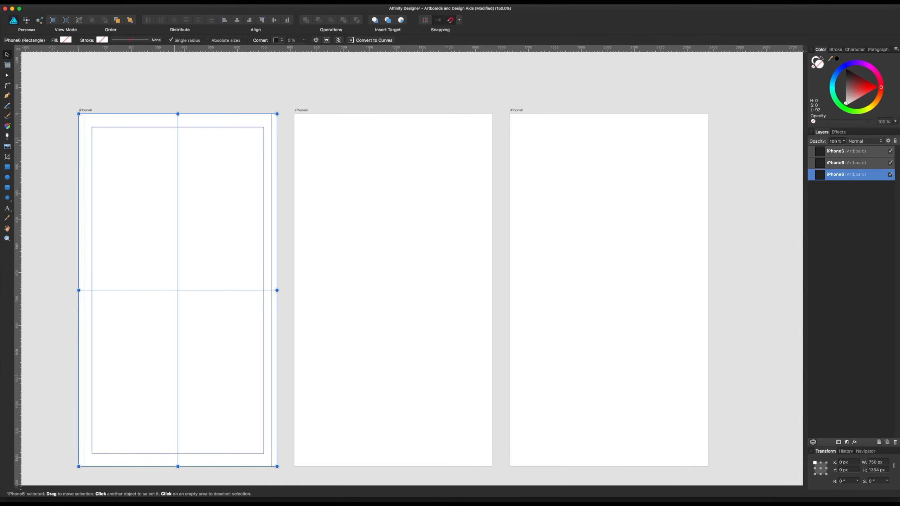
left_click(3, 1)
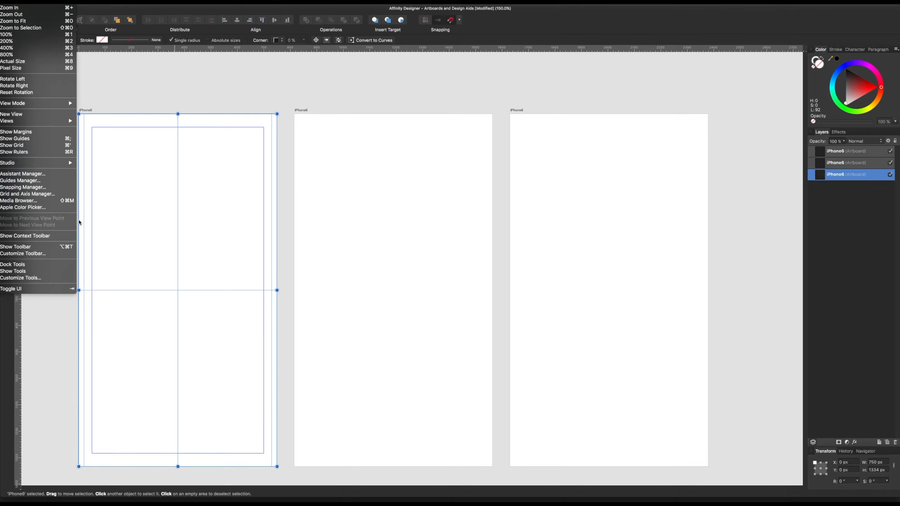
left_click(41, 194)
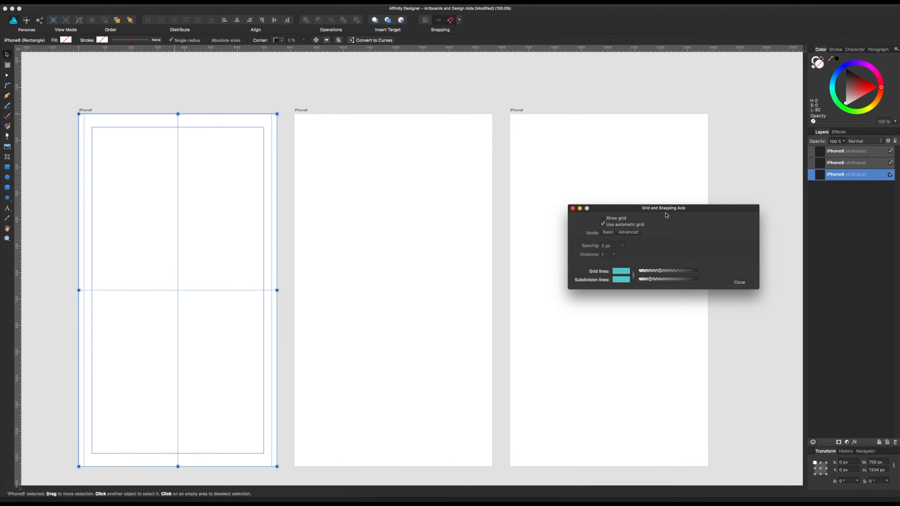
left_click(628, 276)
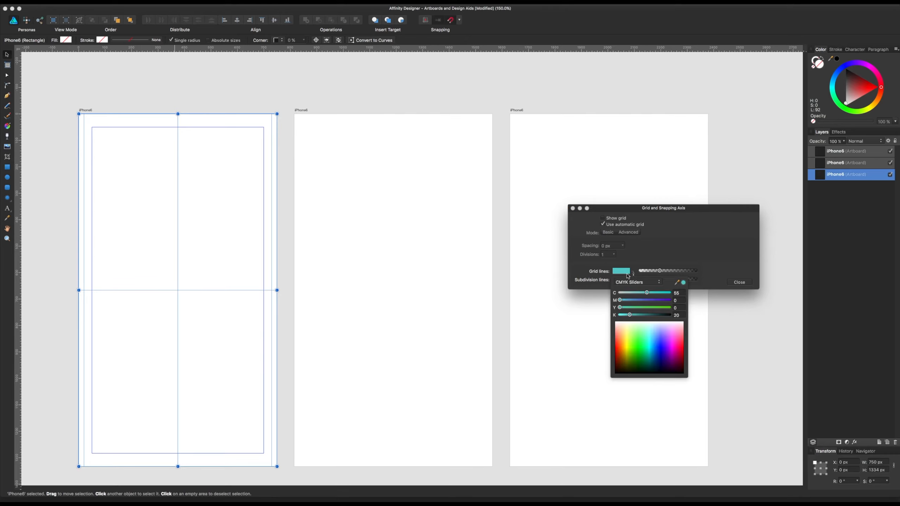
left_click_drag(651, 334, 643, 353)
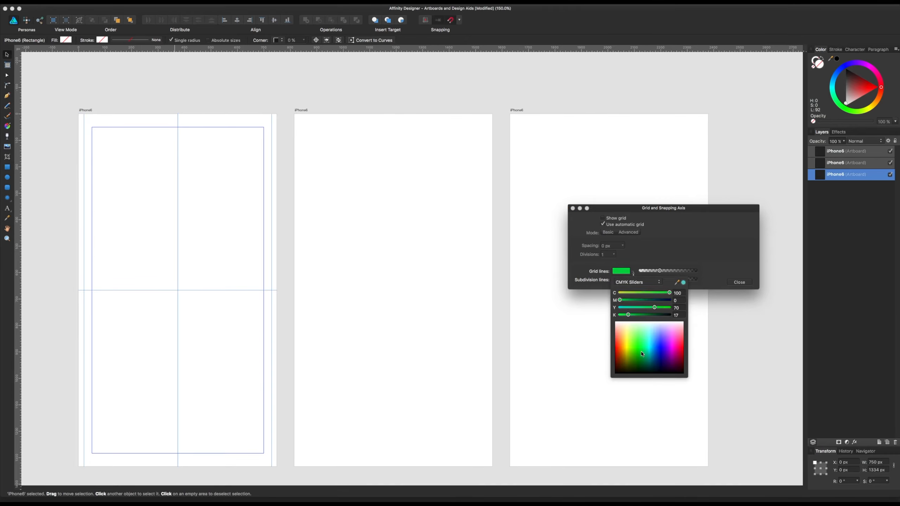
left_click(614, 220)
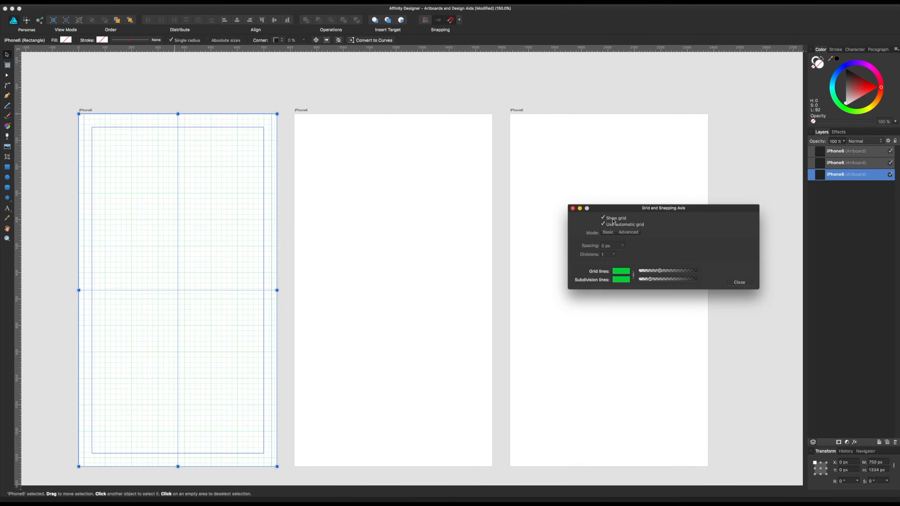
Change the grid line colour to a dark yellow with CMYK 0, 15, 100, 49
left_click(620, 273)
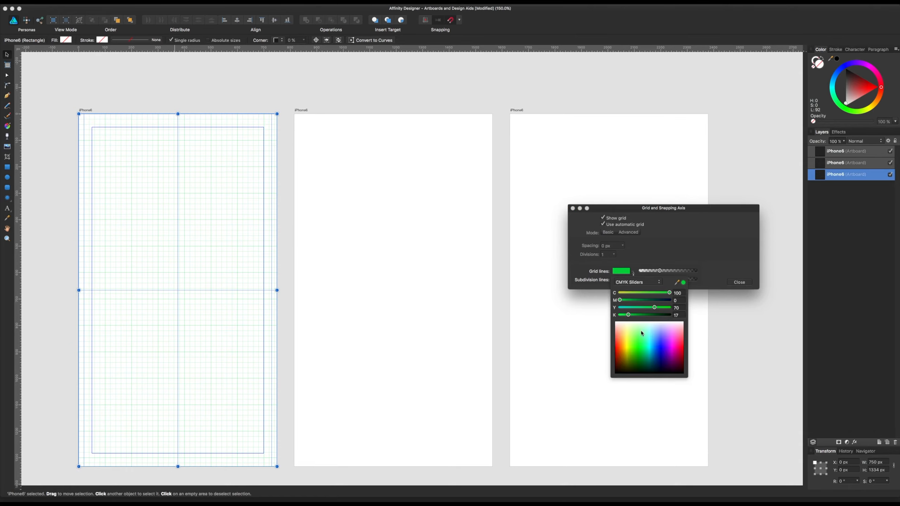
left_click_drag(622, 340, 626, 362)
left_click(658, 241)
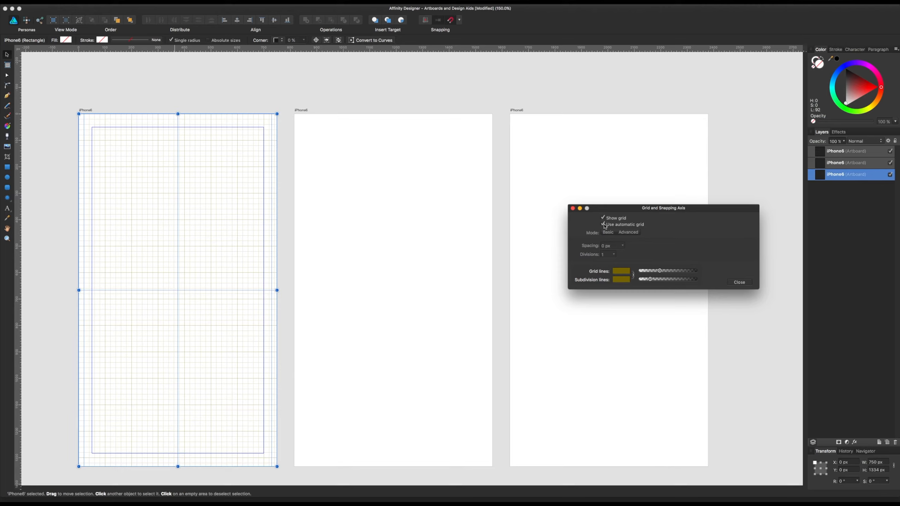
Try the advanced grid's Triangular and Trimetric left modes, check the intermediate angle options, and restore the automatic grid
left_click(634, 232)
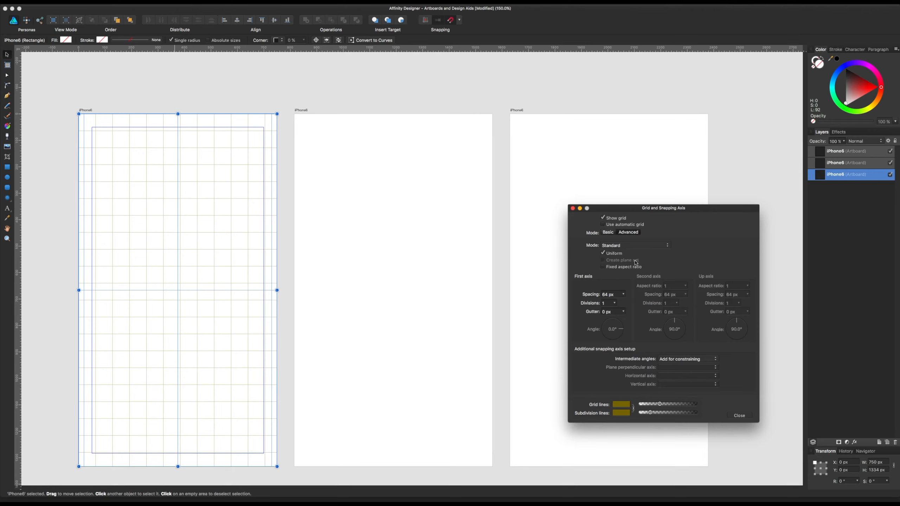
left_click(617, 246)
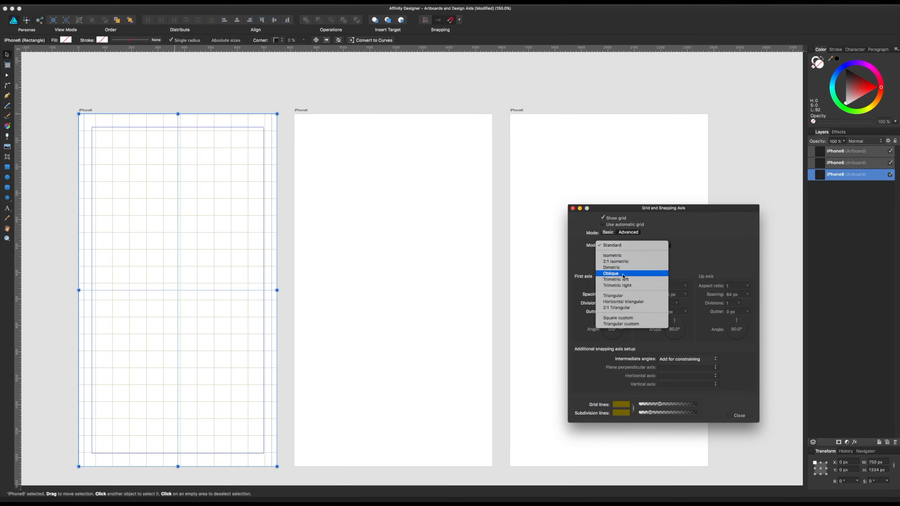
left_click(635, 297)
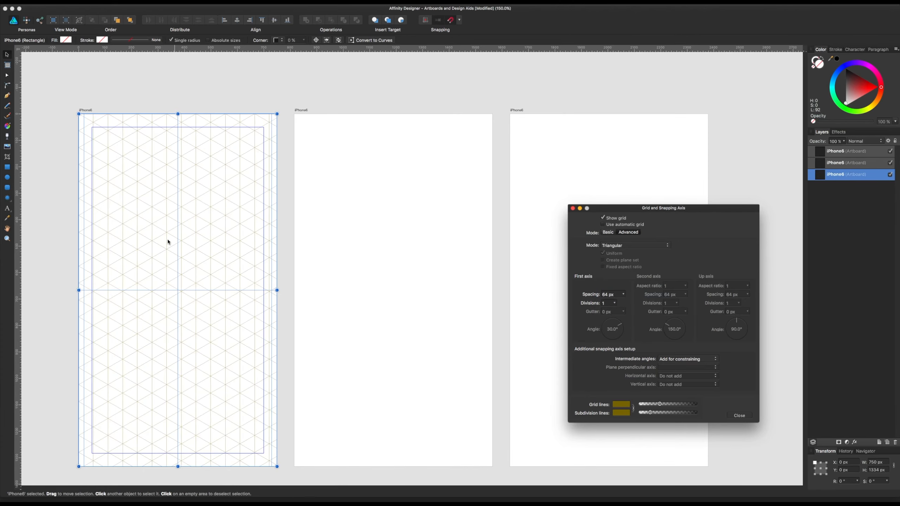
left_click(612, 246)
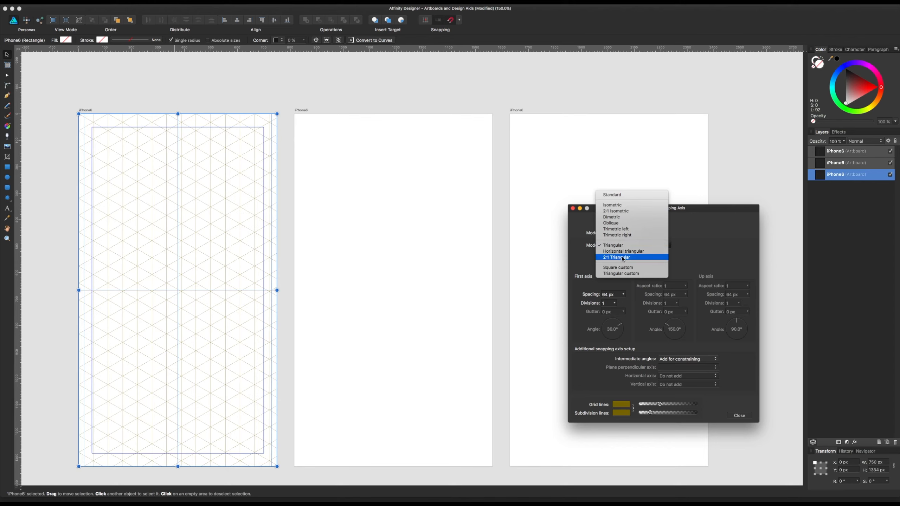
left_click(627, 233)
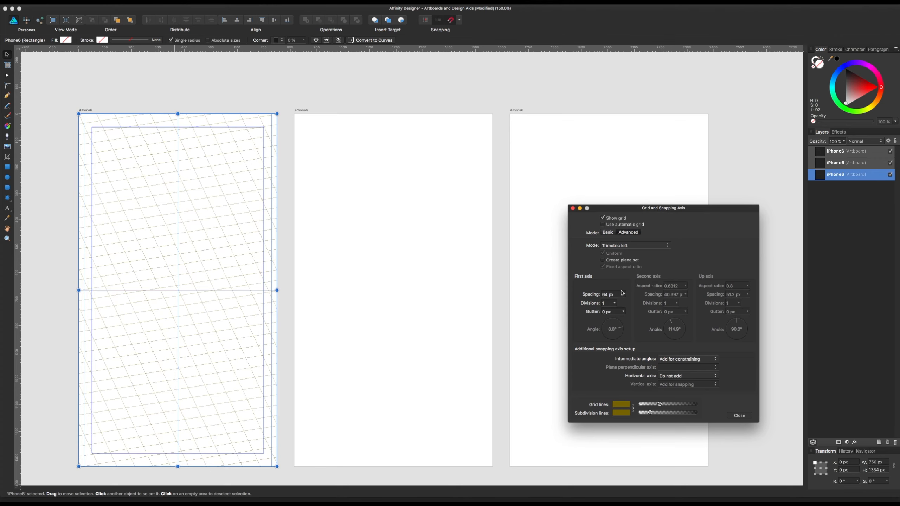
left_click(688, 360)
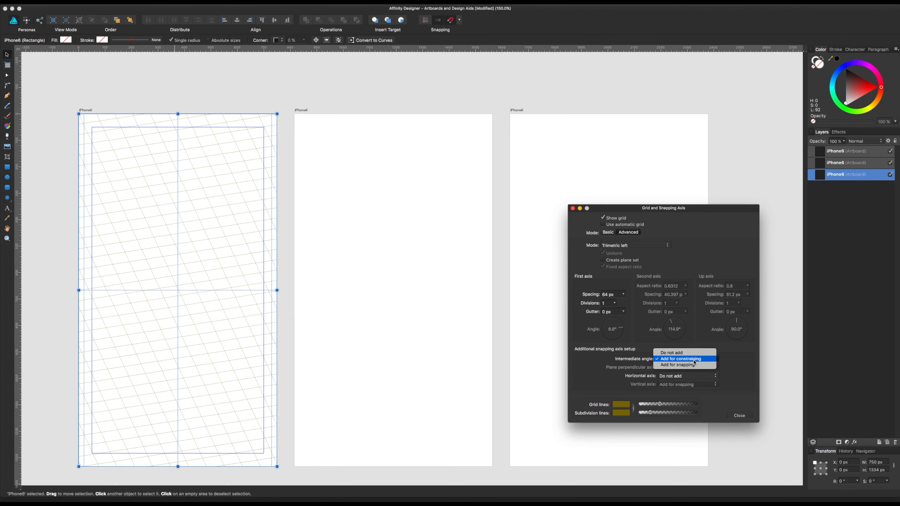
left_click(724, 351)
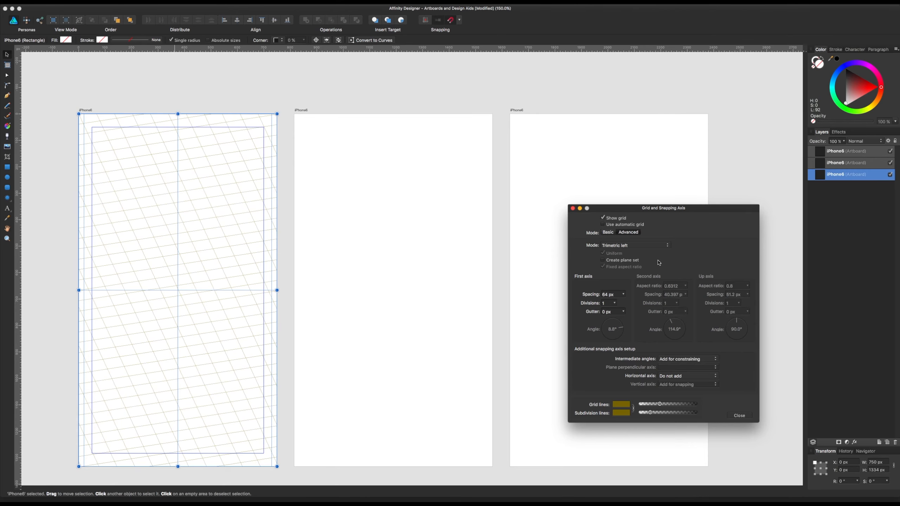
left_click(619, 224)
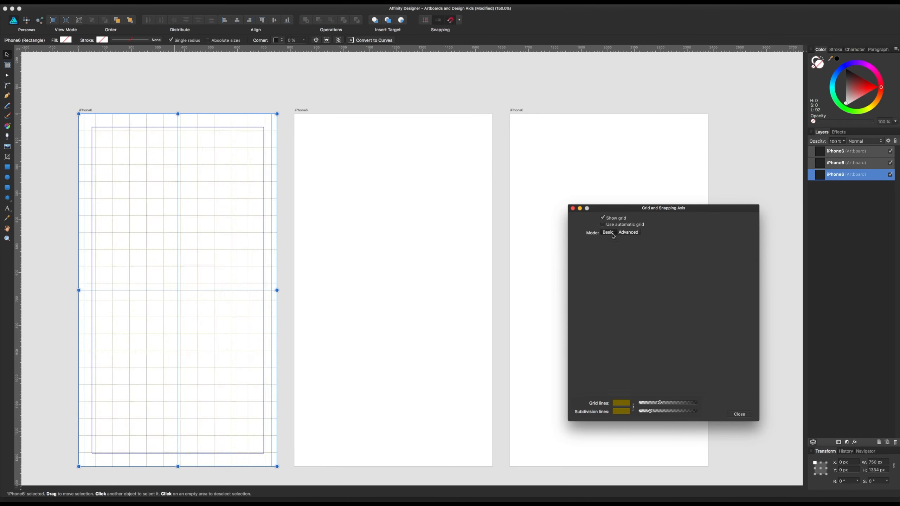
Set the grid and subdivision line colour to blue and close the grid settings
left_click(626, 272)
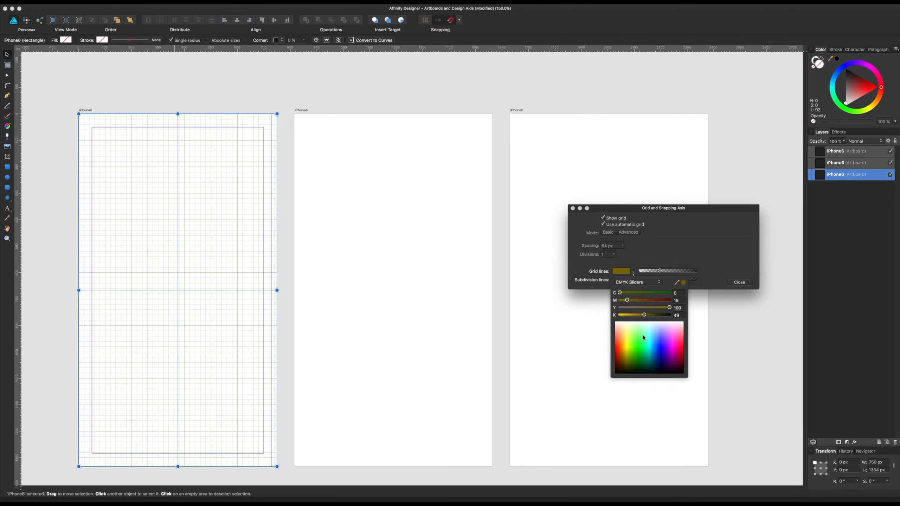
left_click(631, 340)
left_click_drag(630, 341, 656, 352)
left_click(721, 248)
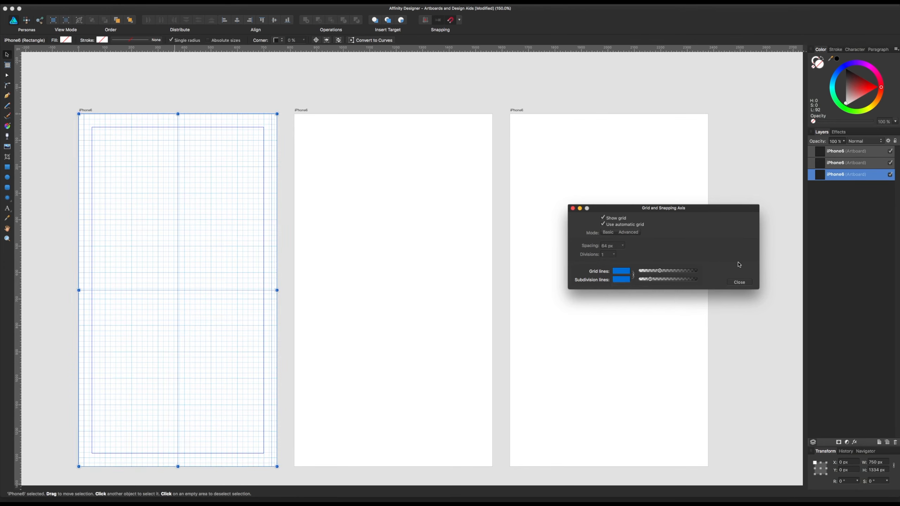
left_click(739, 283)
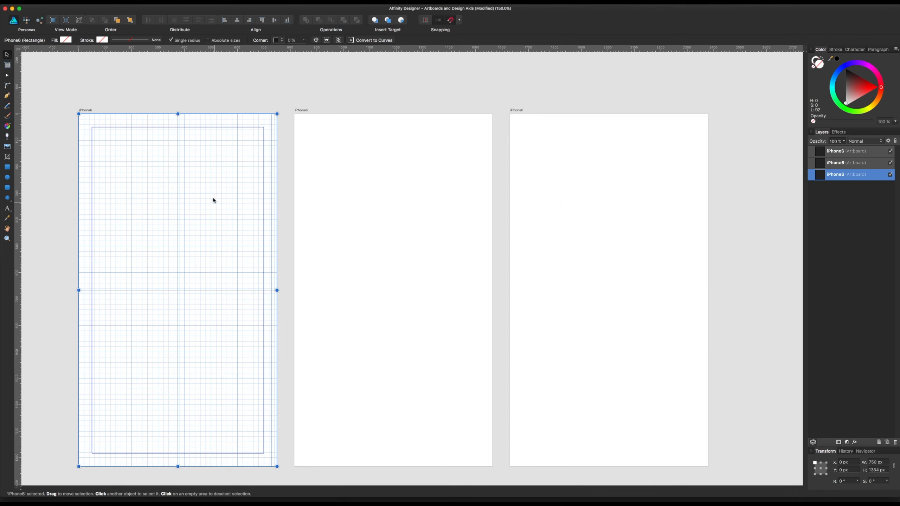
Clear the selection and select the three iPhone6 artboards in turn to check how the grid displays on each
left_click(291, 95)
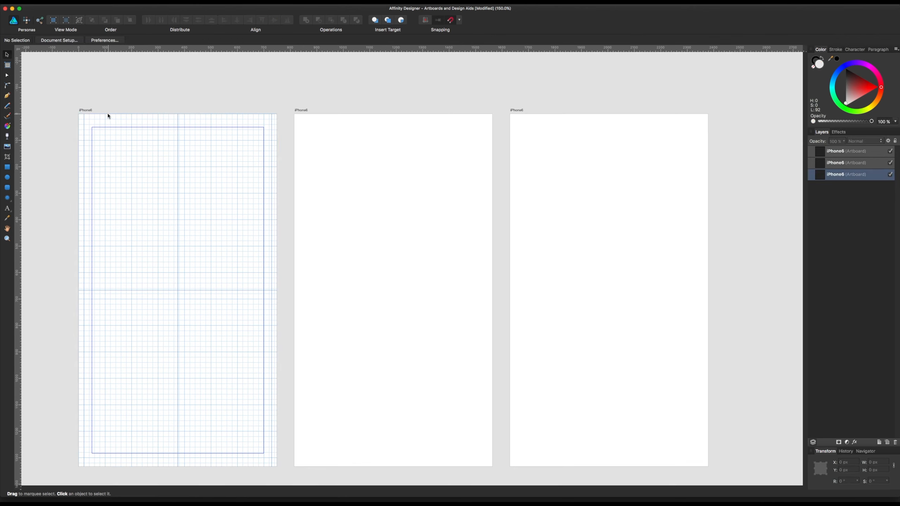
left_click(90, 112)
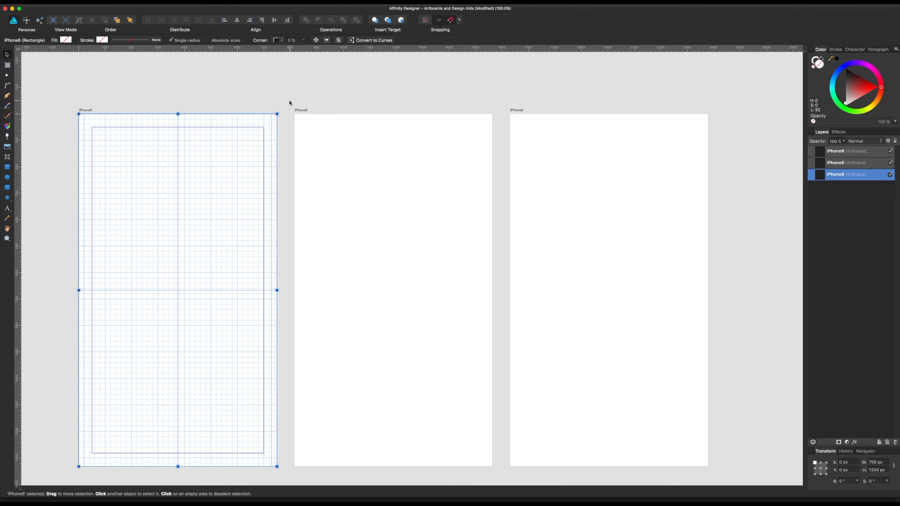
left_click(316, 107)
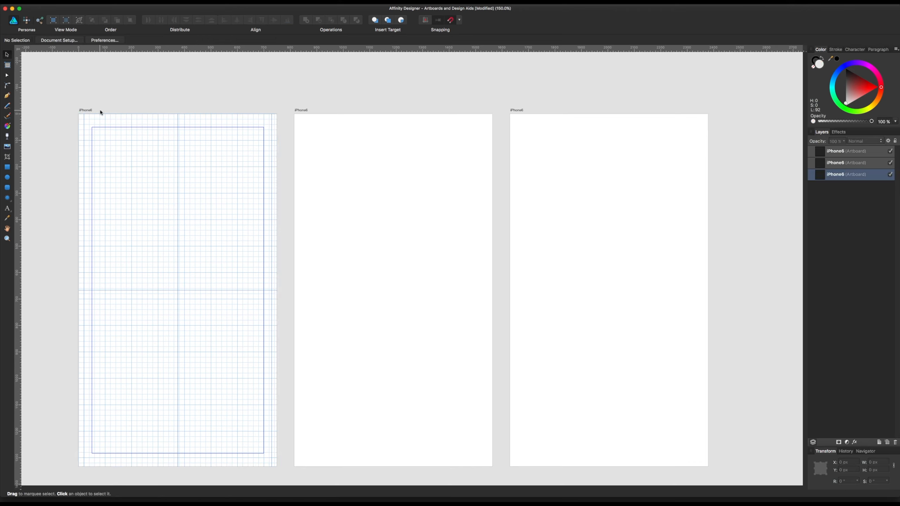
left_click(89, 112)
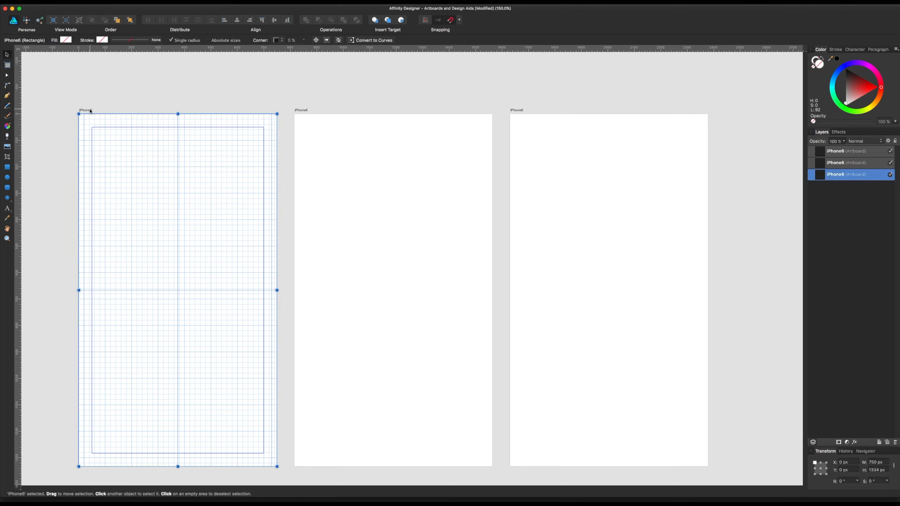
left_click(302, 111)
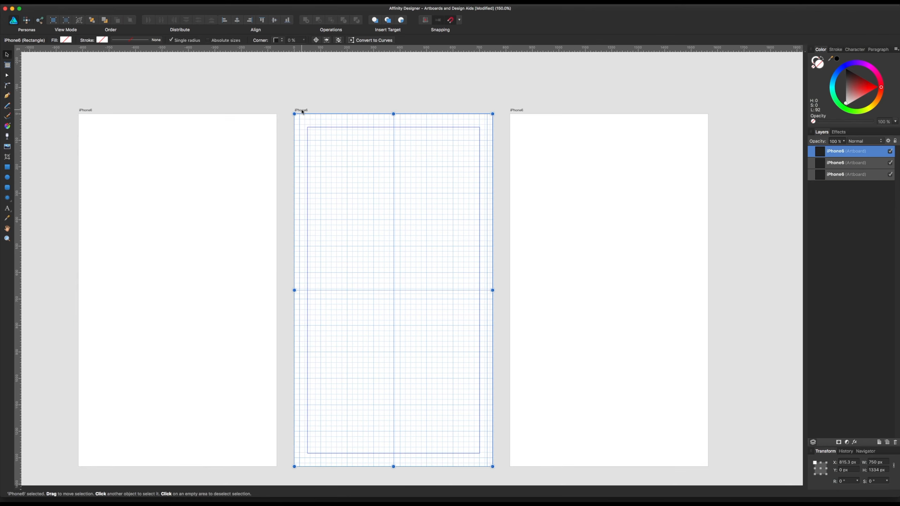
left_click(515, 112)
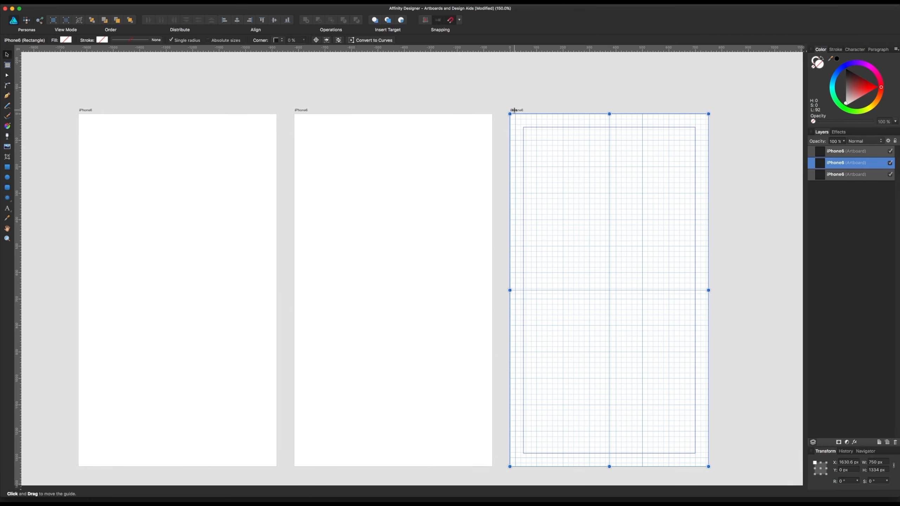